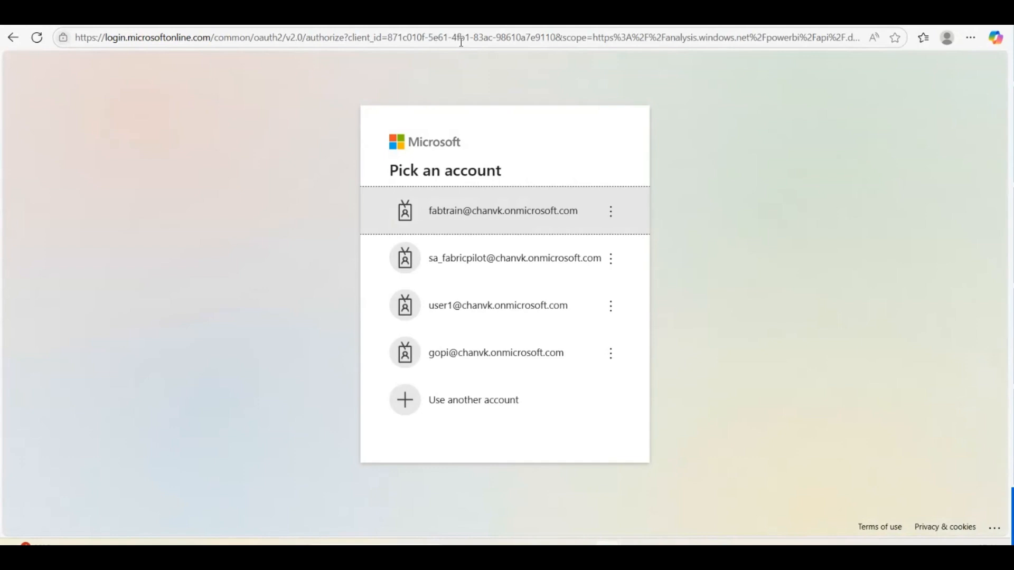
# Sign in with the fabtrain account and choose to stay signed in without being asked again
pyautogui.click(464, 220)
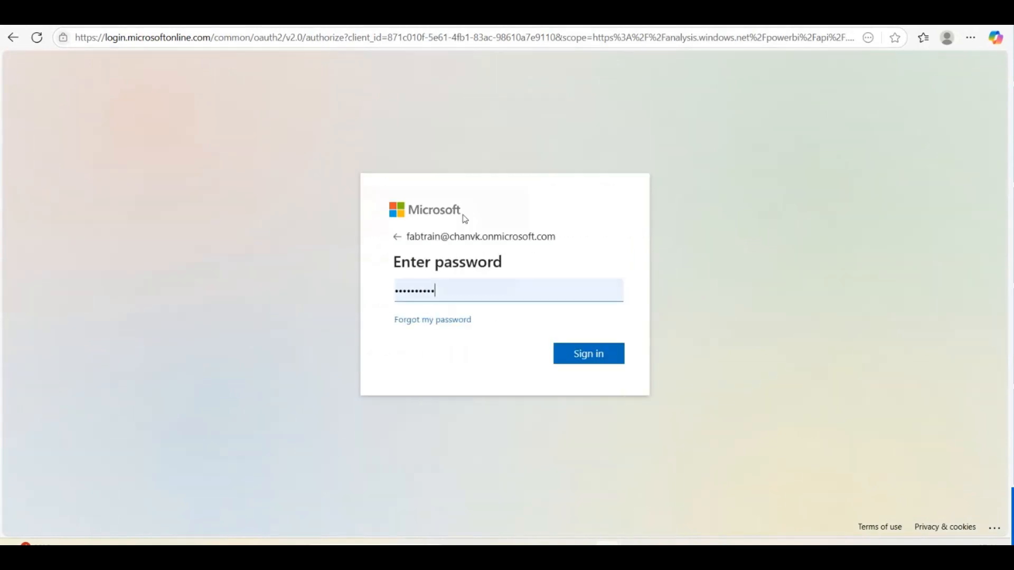
pyautogui.click(573, 354)
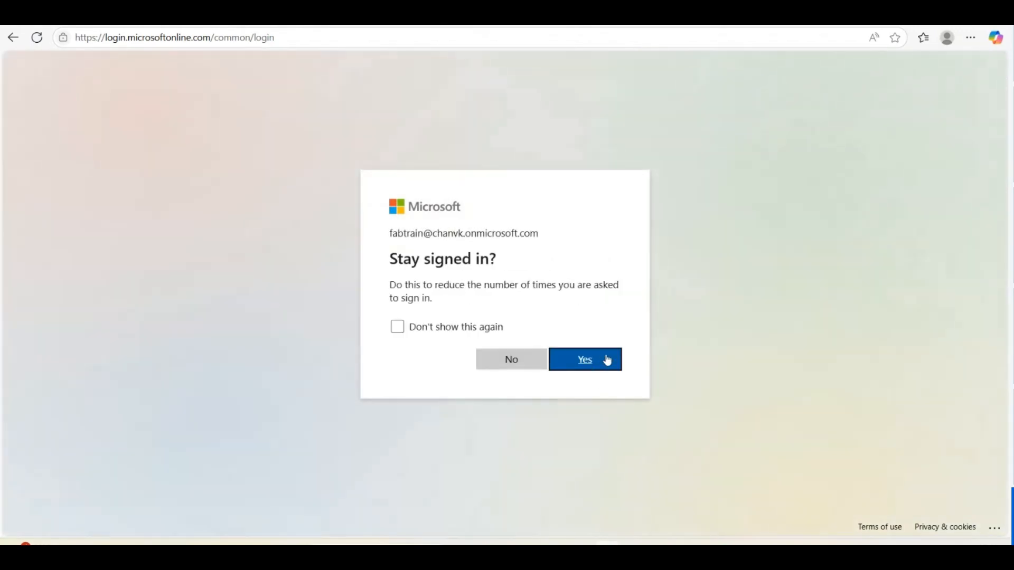
pyautogui.click(430, 331)
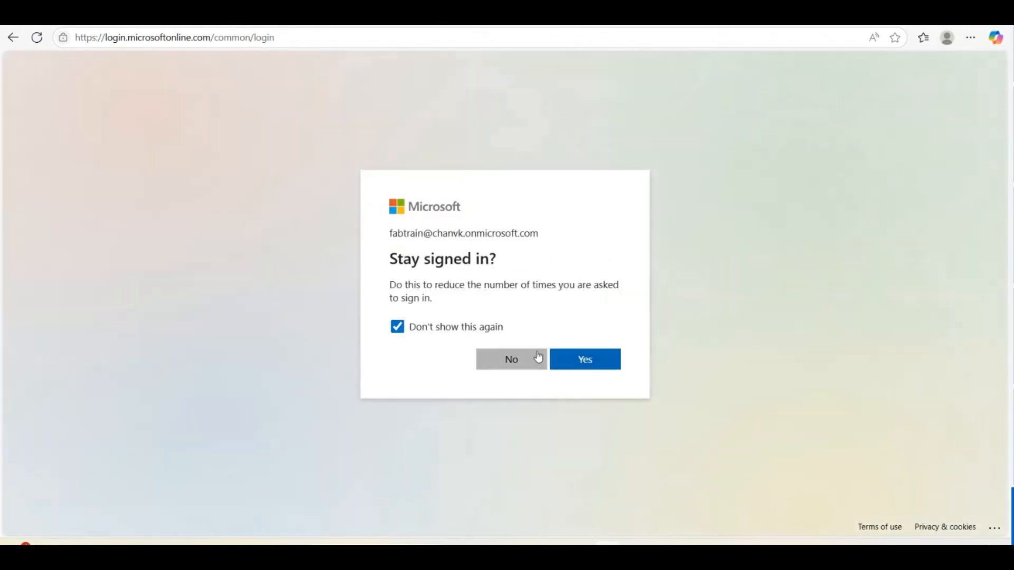
pyautogui.click(576, 361)
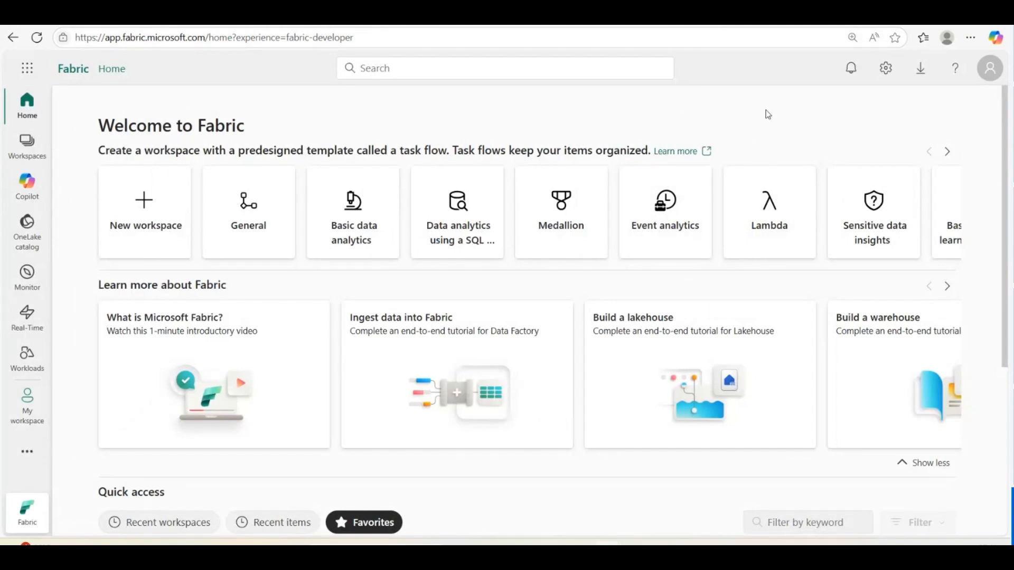
# Browse the Workspaces list, dismiss its tip, then view the account profile showing a Free account licence
pyautogui.click(17, 154)
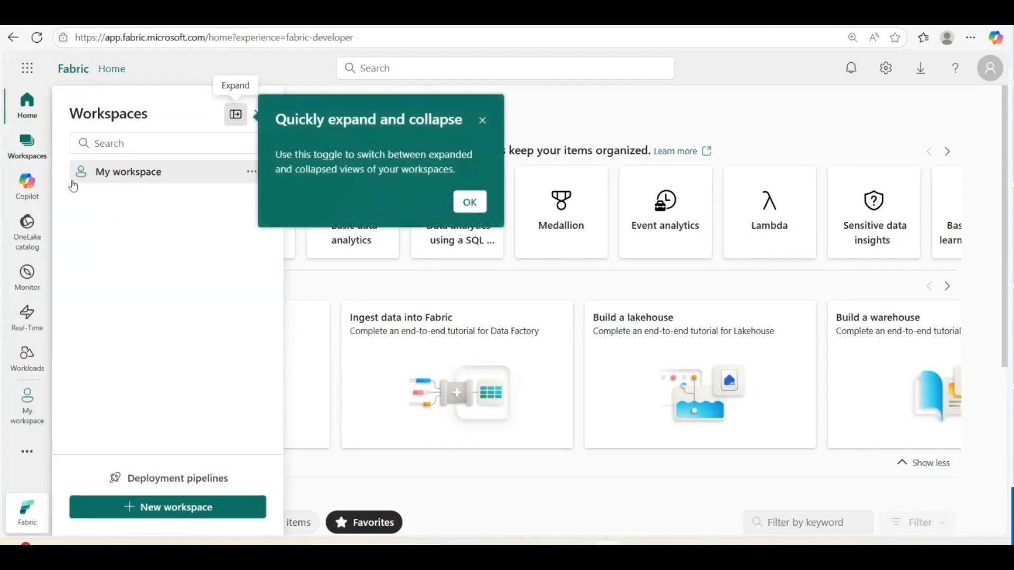
pyautogui.click(483, 121)
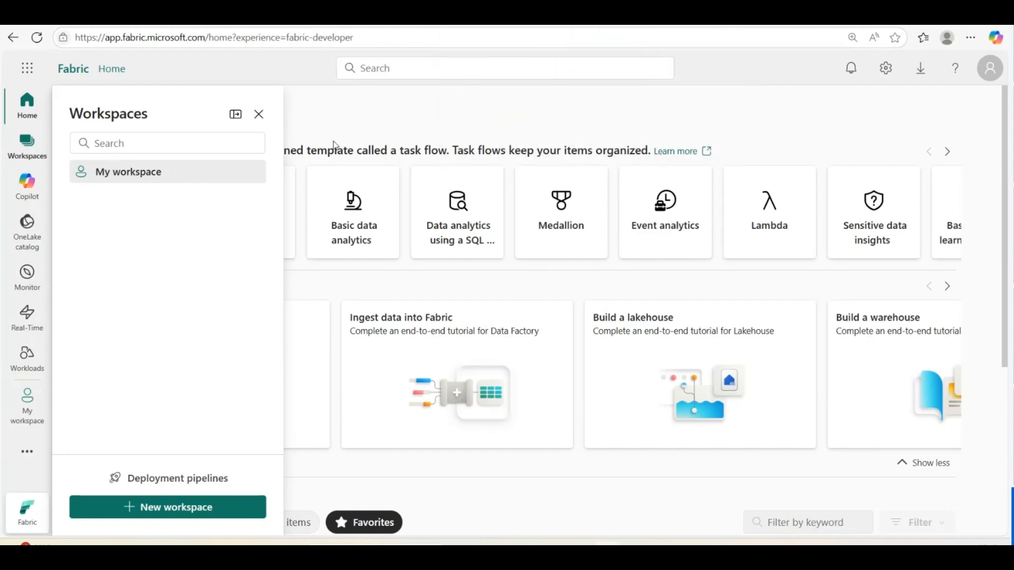
pyautogui.click(404, 111)
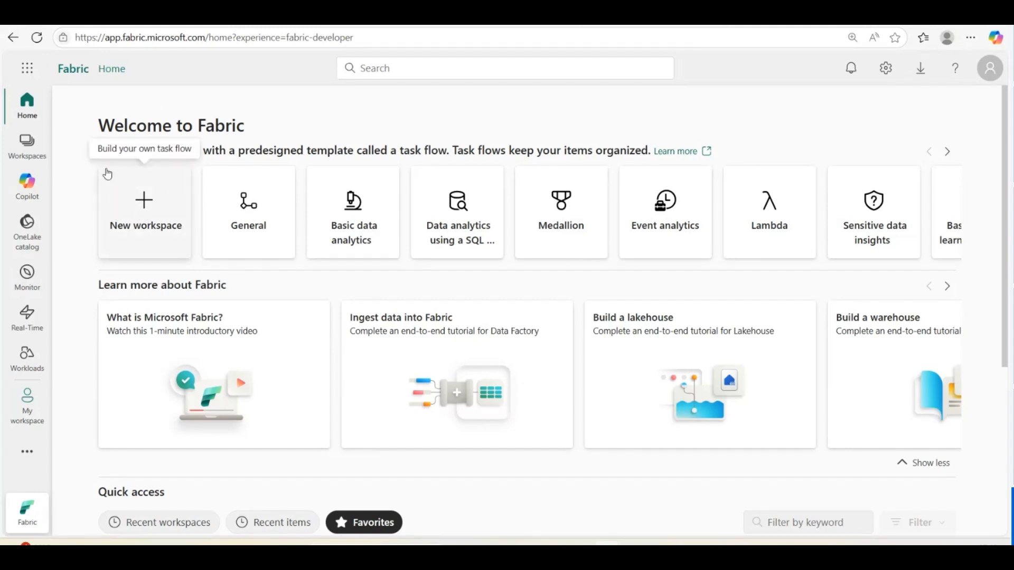
pyautogui.click(27, 146)
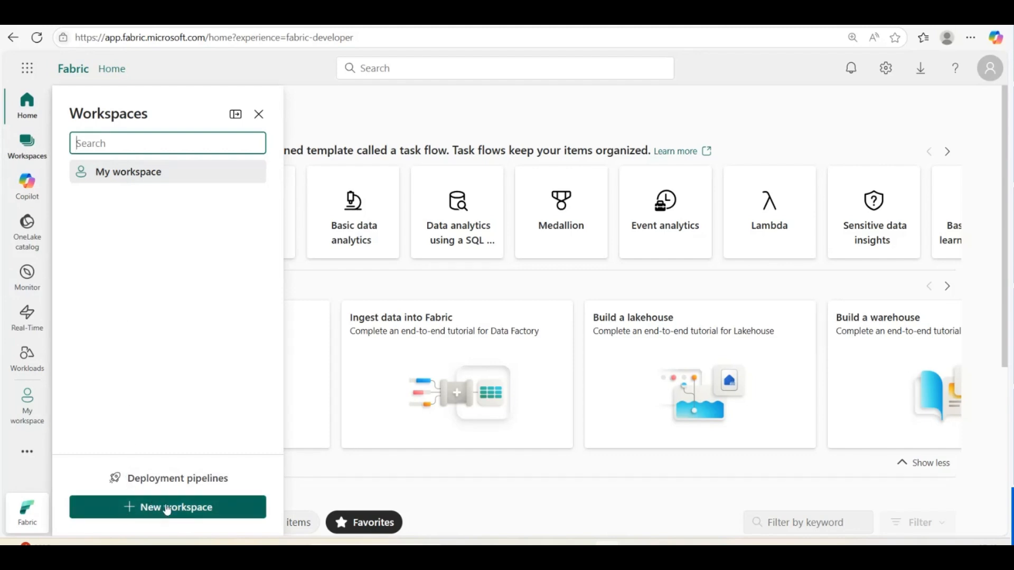
pyautogui.click(355, 109)
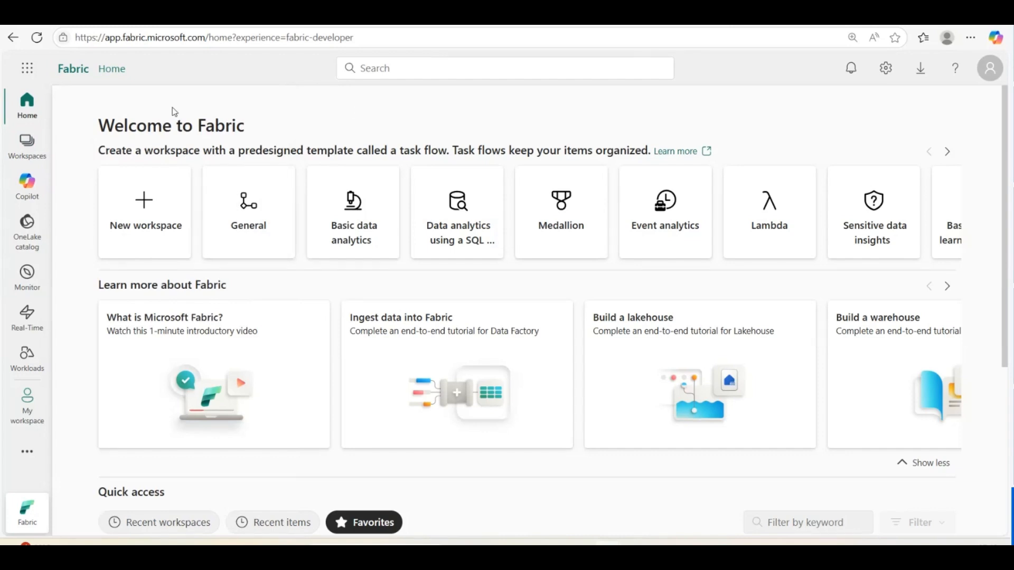
pyautogui.click(988, 79)
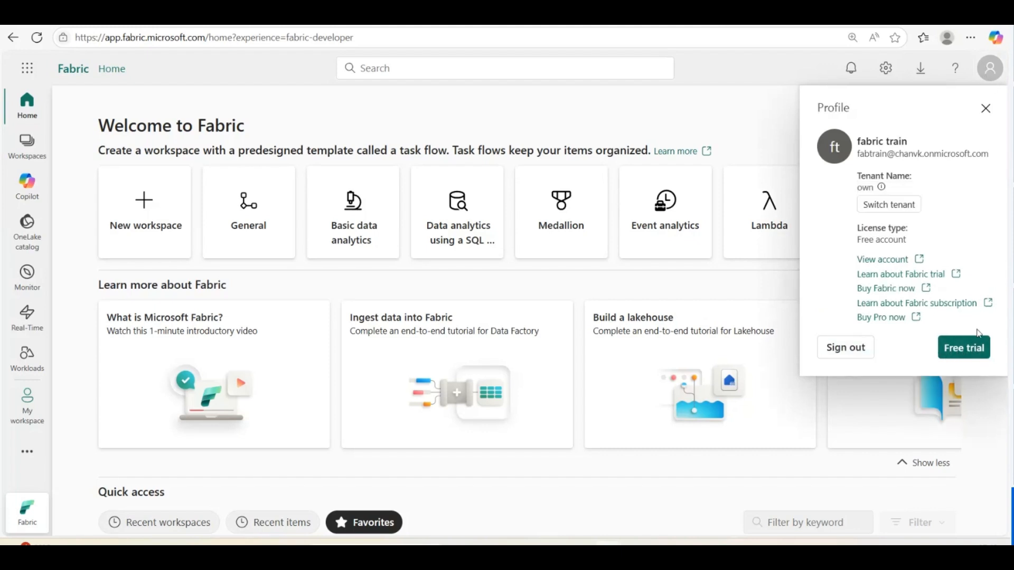
# Close the profile panel and briefly open, then cancel, the new workspace form
pyautogui.click(986, 109)
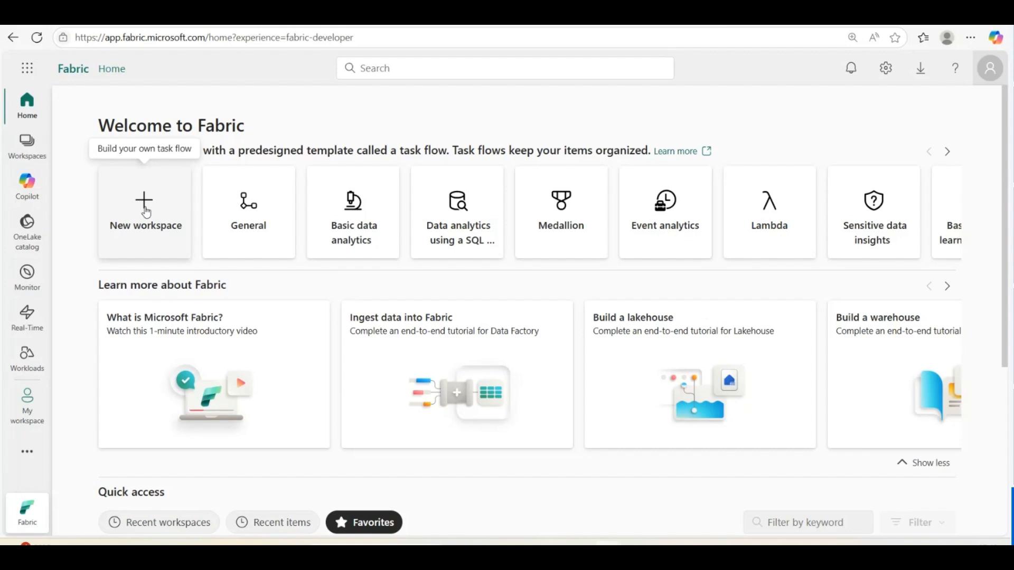
pyautogui.click(990, 68)
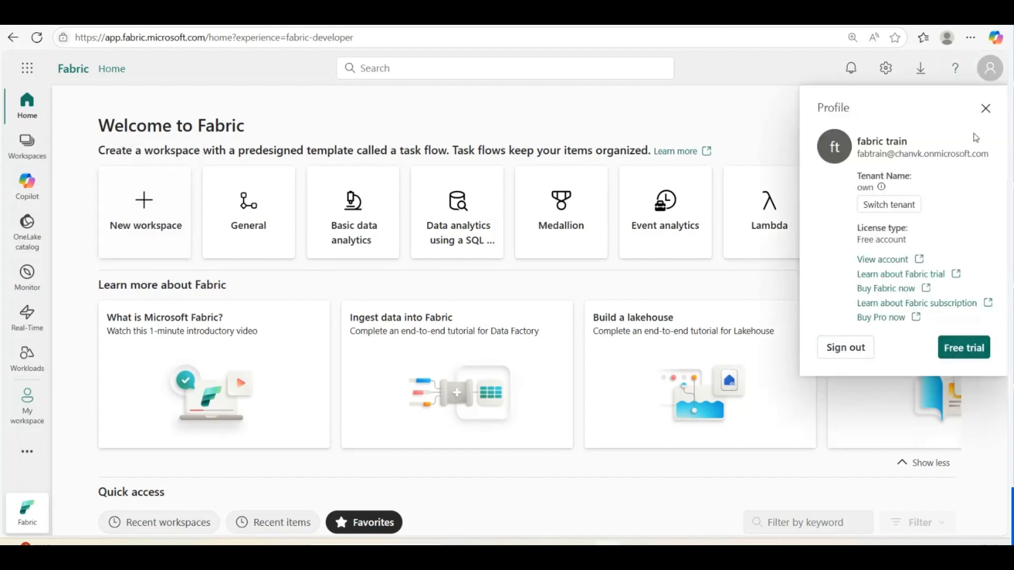
pyautogui.click(986, 108)
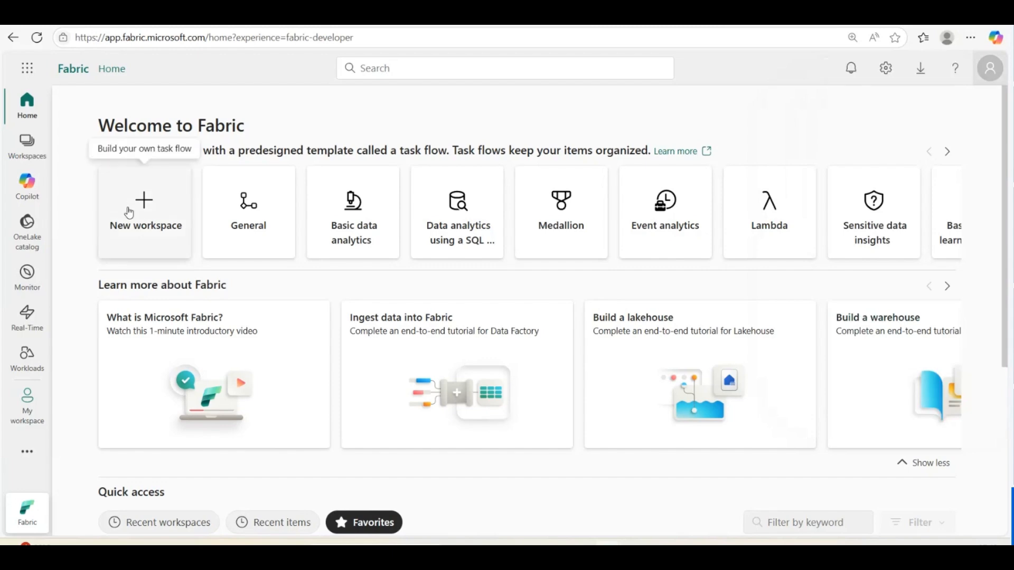
pyautogui.click(129, 212)
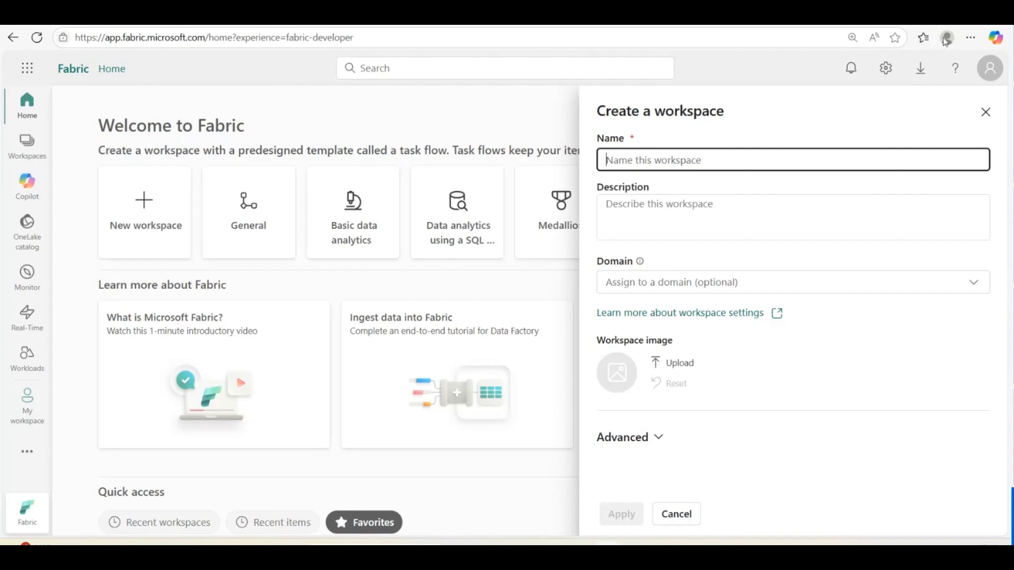
pyautogui.click(987, 110)
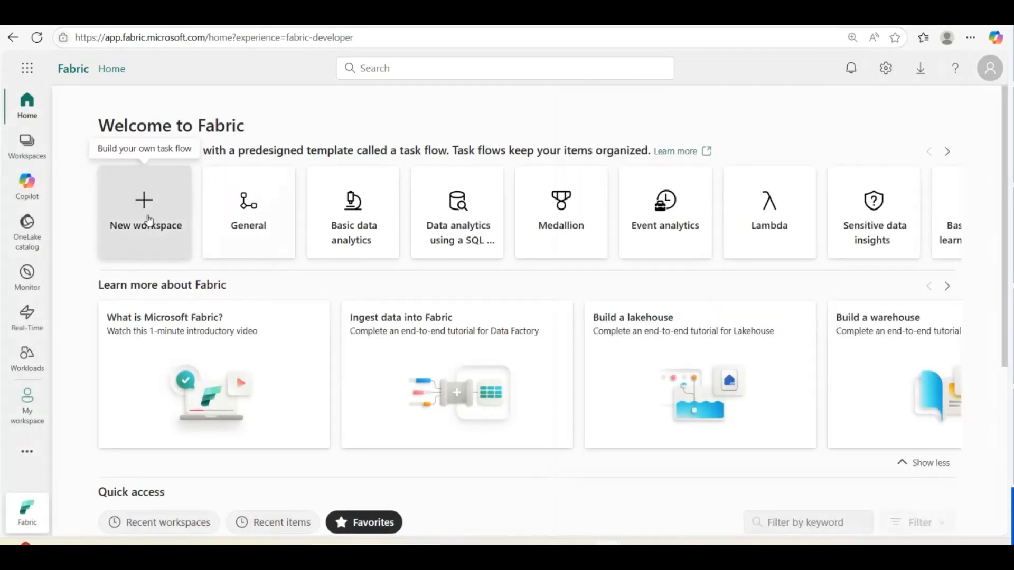
# Open and close the Workspaces list twice
pyautogui.click(27, 144)
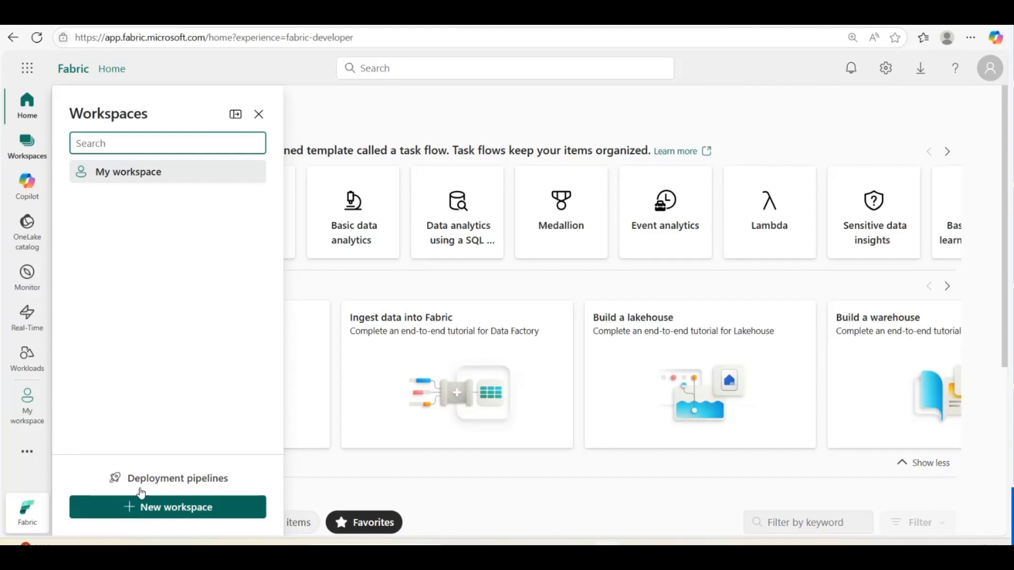
pyautogui.click(325, 297)
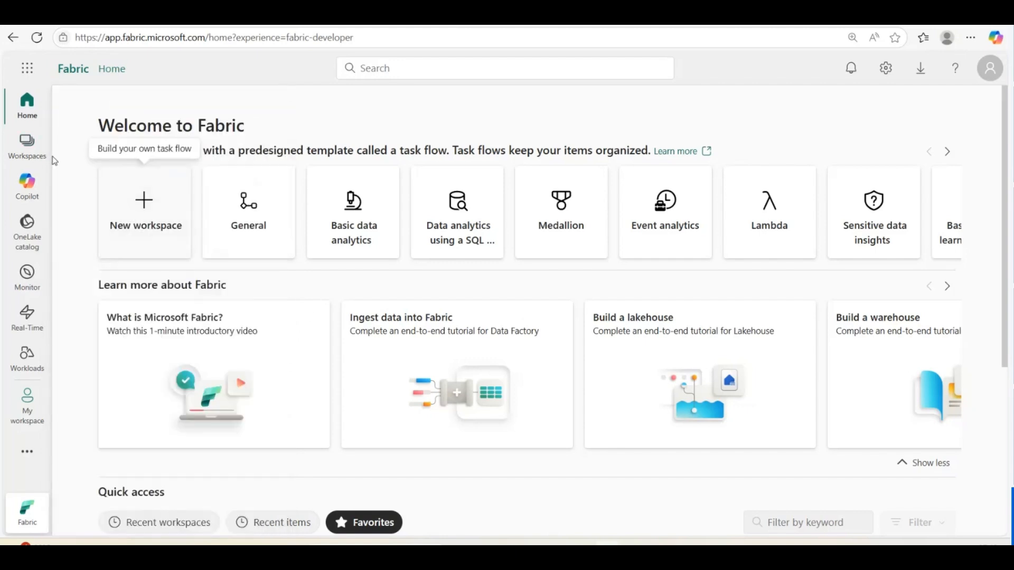
pyautogui.click(27, 143)
pyautogui.click(301, 289)
# Create a new workspace named WS_FTAug, dismissing the Premium capacity notice before applying
pyautogui.click(131, 203)
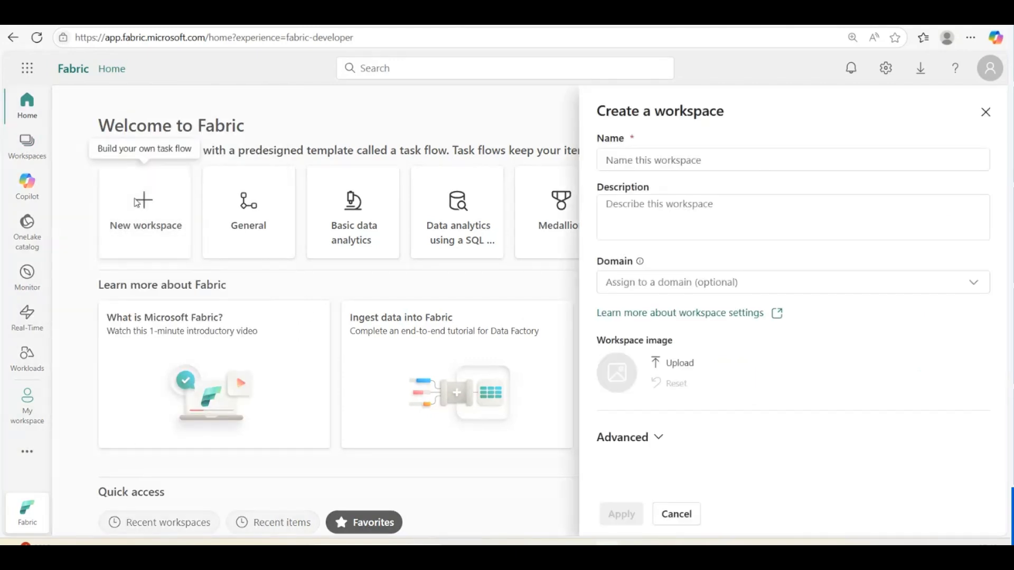
pyautogui.click(689, 159)
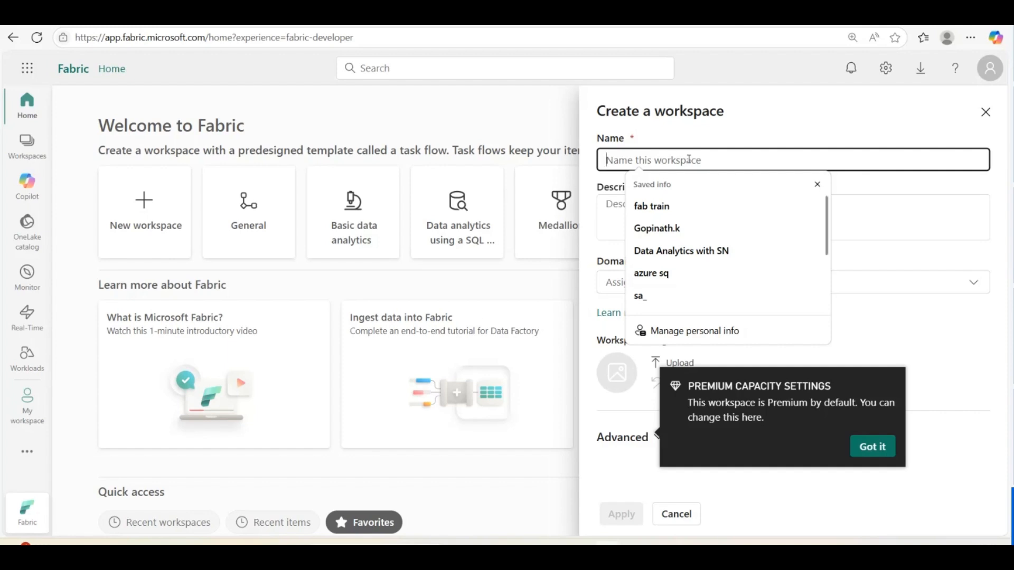
pyautogui.write('WS_t')
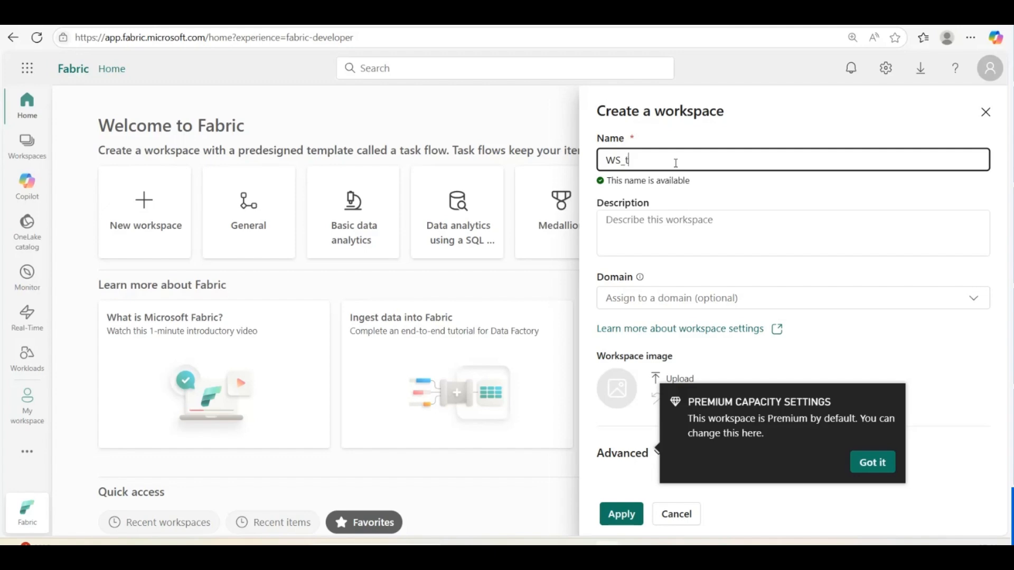
pyautogui.write('est')
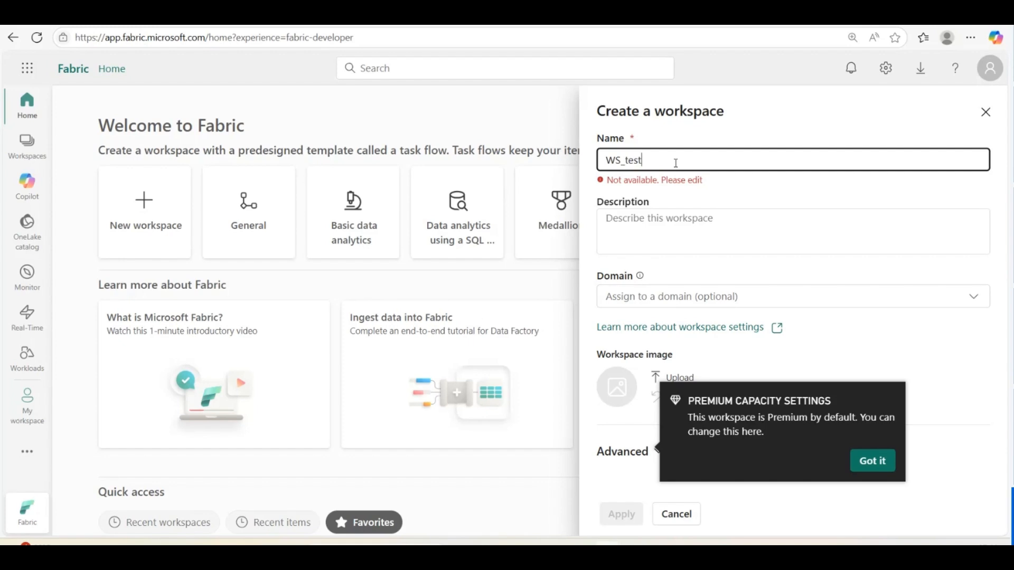
pyautogui.press('BackSpace')
pyautogui.press('BackSpace')
pyautogui.press('BackSpace')
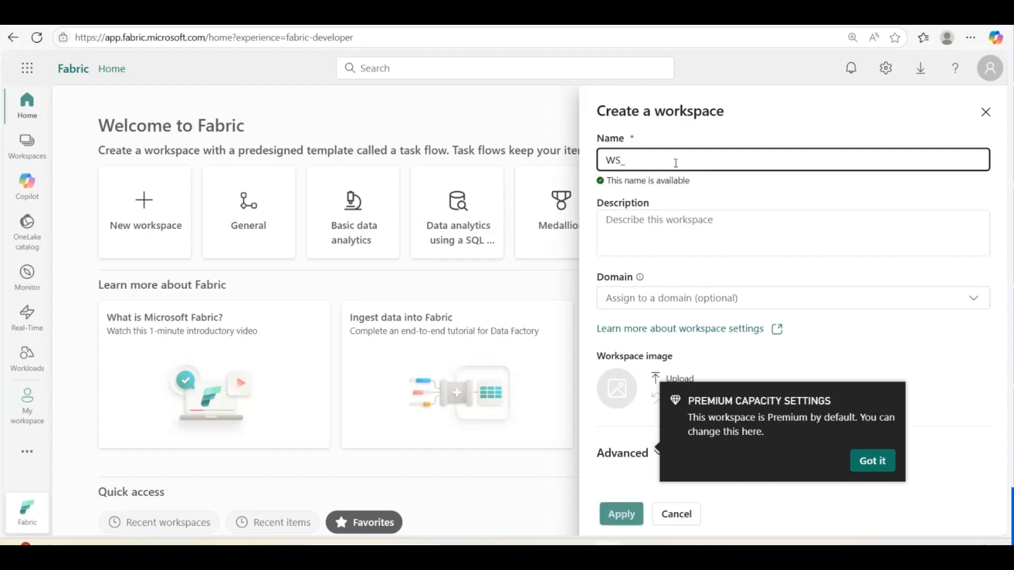
pyautogui.write('fabaug')
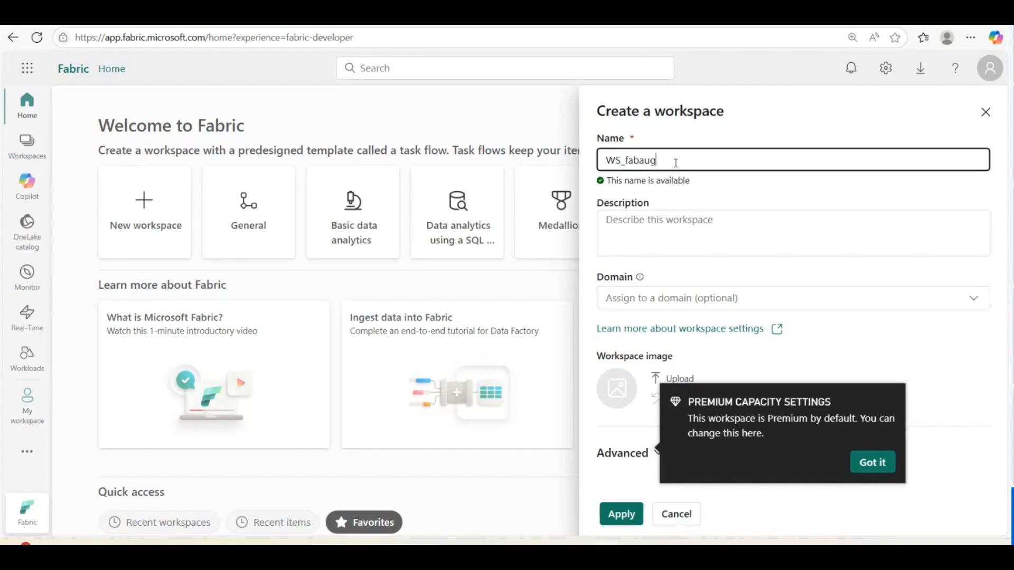
pyautogui.press('BackSpace')
pyautogui.press('BackSpace')
pyautogui.press('BackSpace')
pyautogui.press('BackSpace')
pyautogui.press('BackSpace')
pyautogui.press('BackSpace')
pyautogui.write('FTAug')
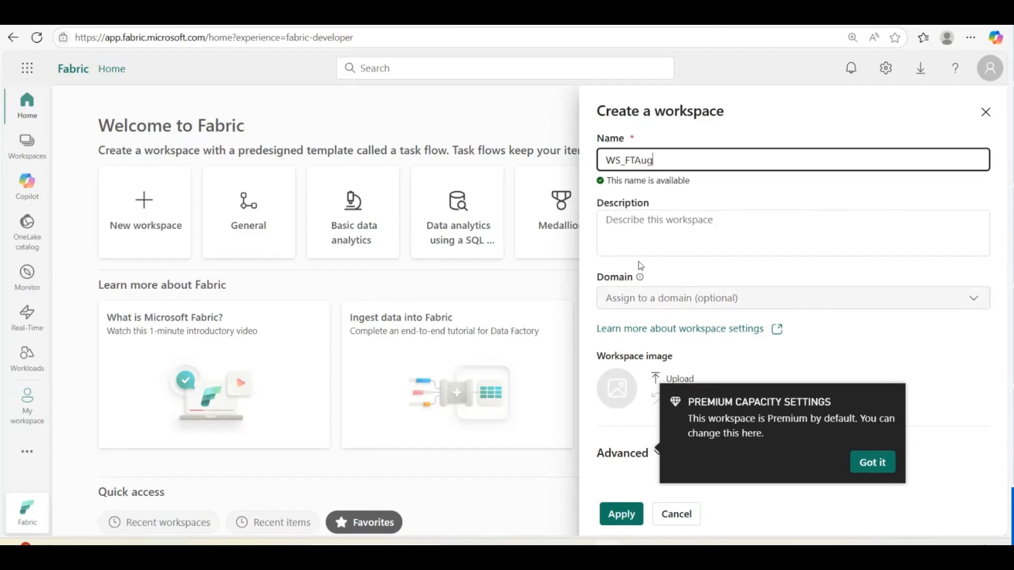
pyautogui.click(620, 516)
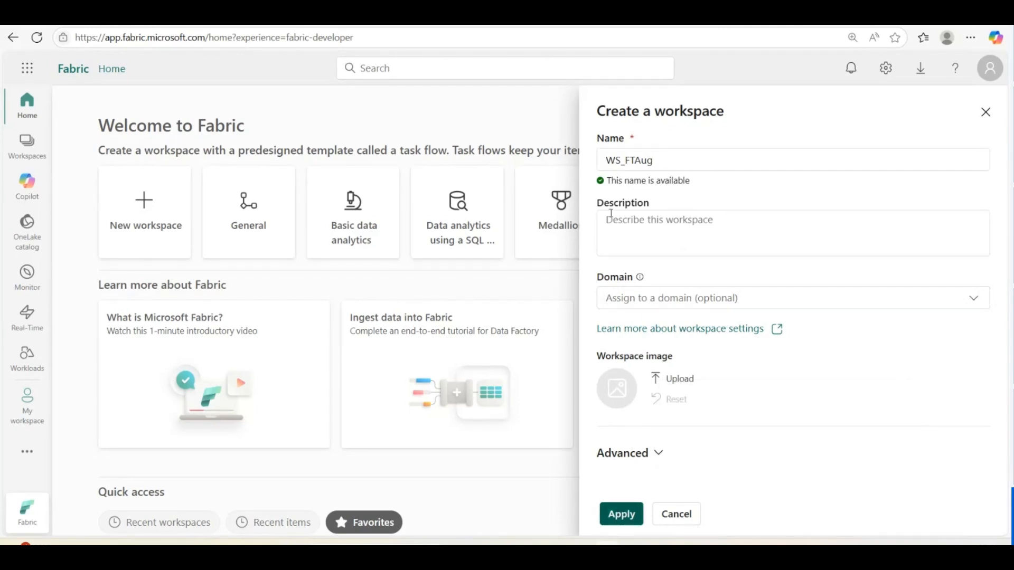
pyautogui.click(621, 516)
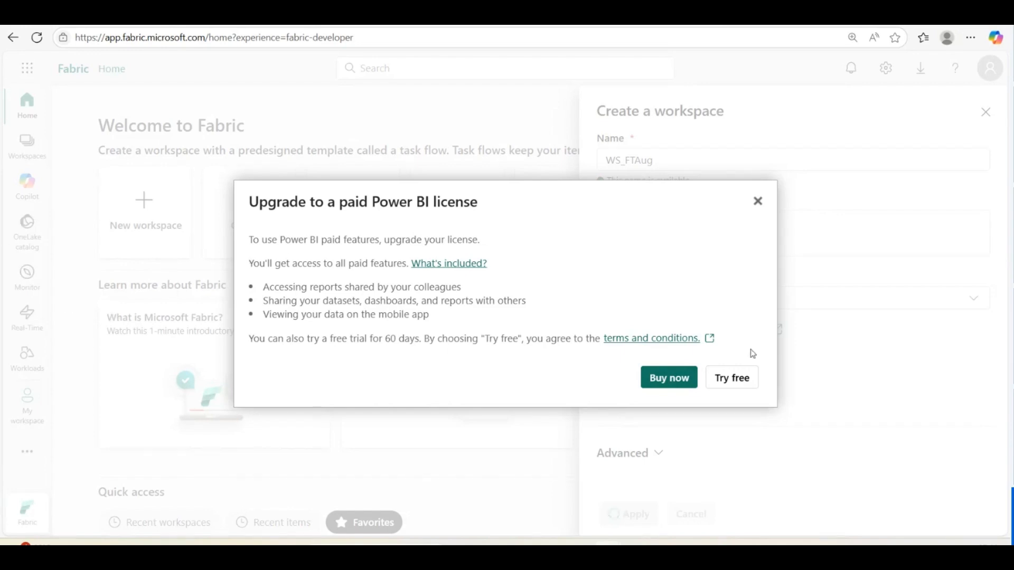
# Start the free Power BI trial, dismiss the notices, and check the profile's 59 trial days left
pyautogui.click(731, 380)
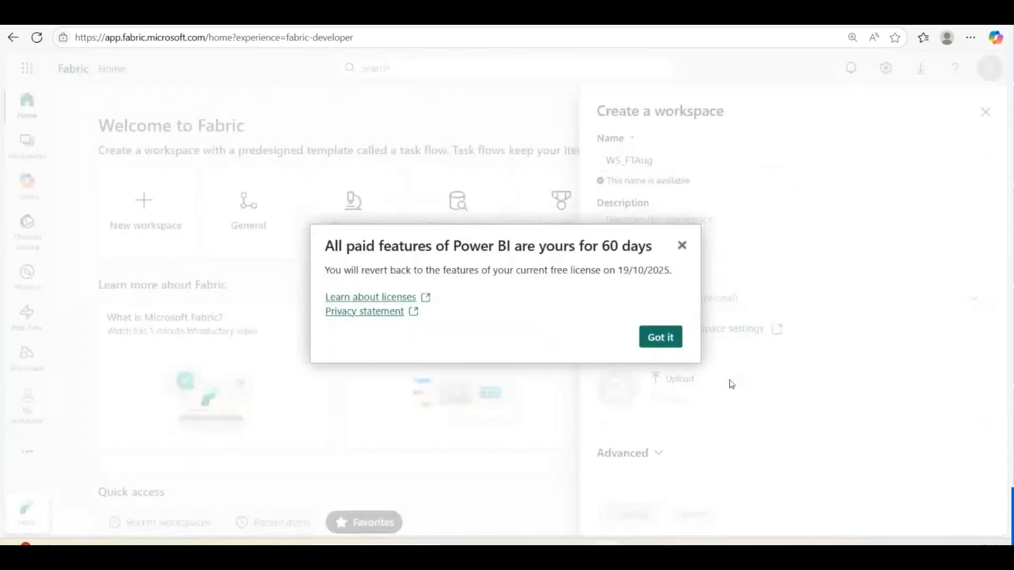
pyautogui.click(657, 338)
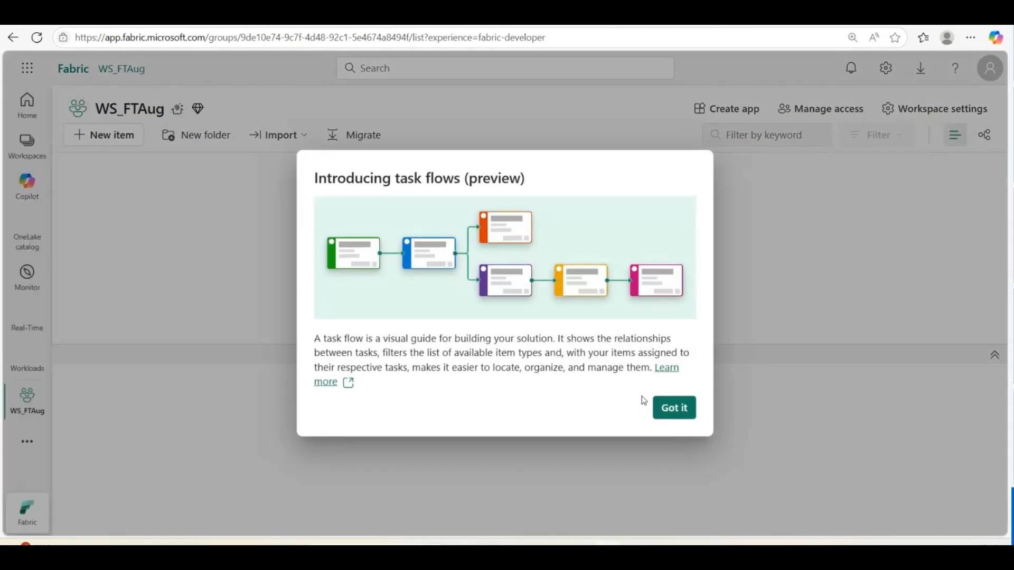
pyautogui.click(671, 411)
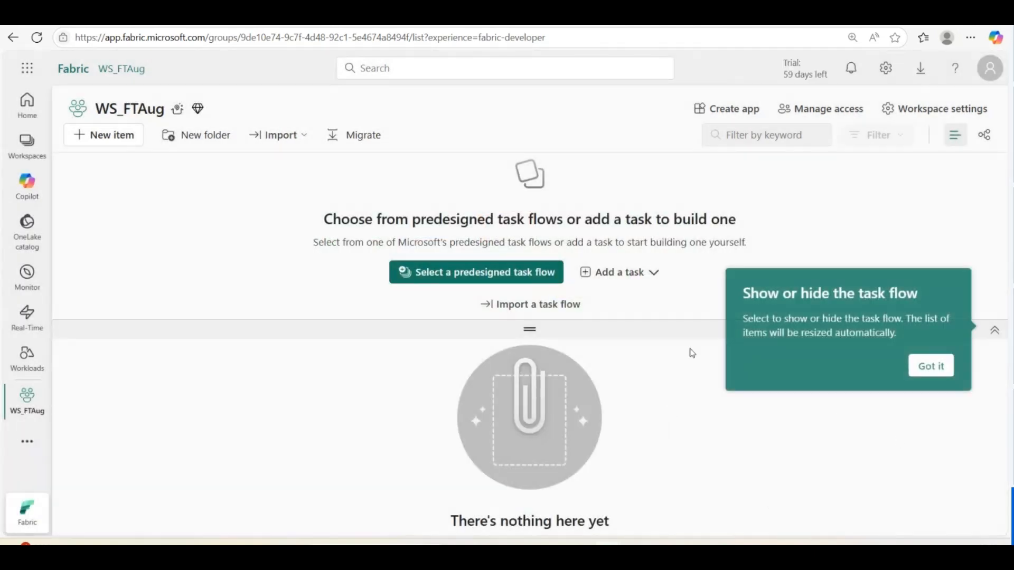
pyautogui.click(990, 69)
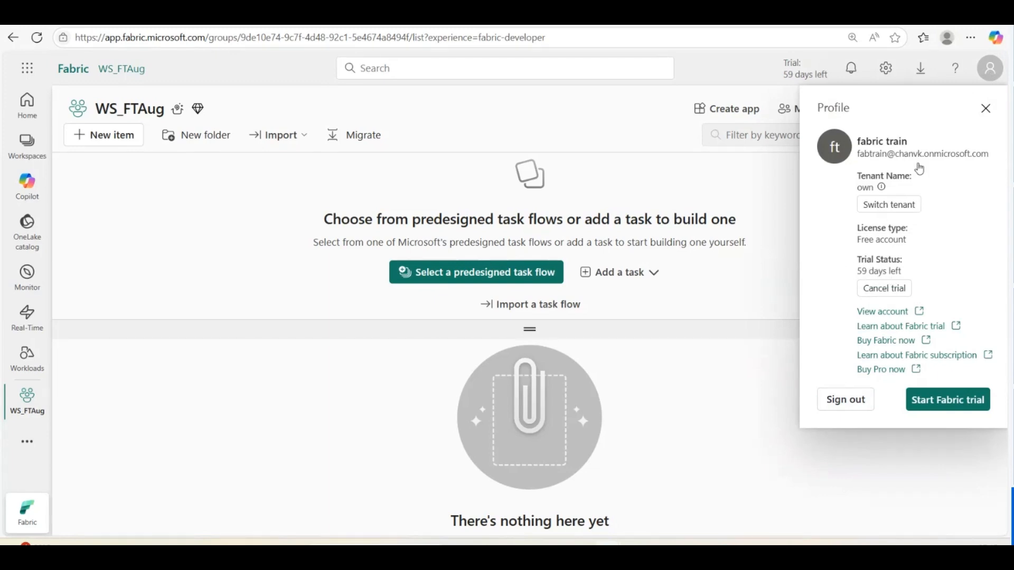
# Close the profile, dismiss the task flow tip, resize the task flow area, and open WS_FTAug's settings
pyautogui.click(985, 109)
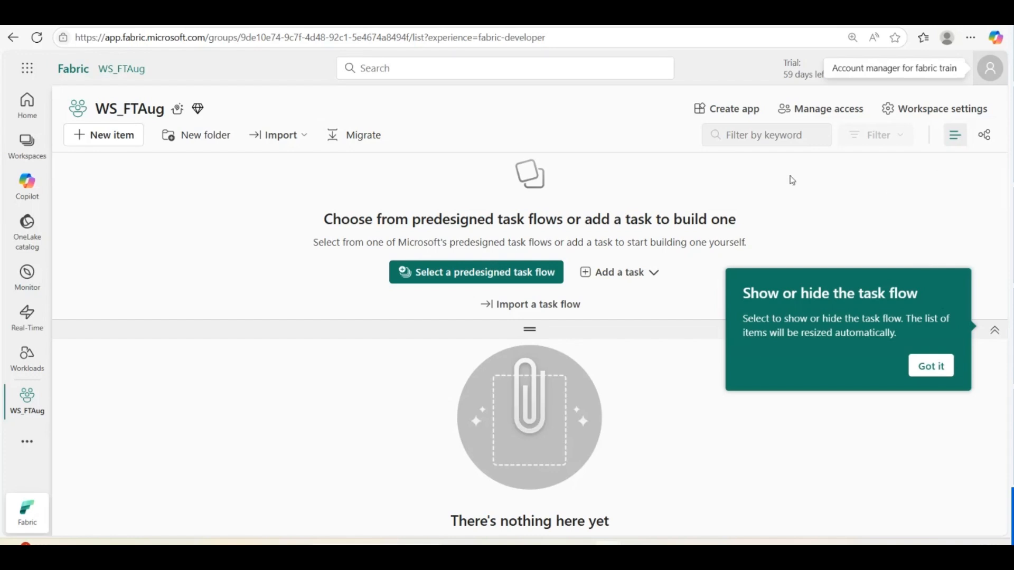
pyautogui.click(941, 370)
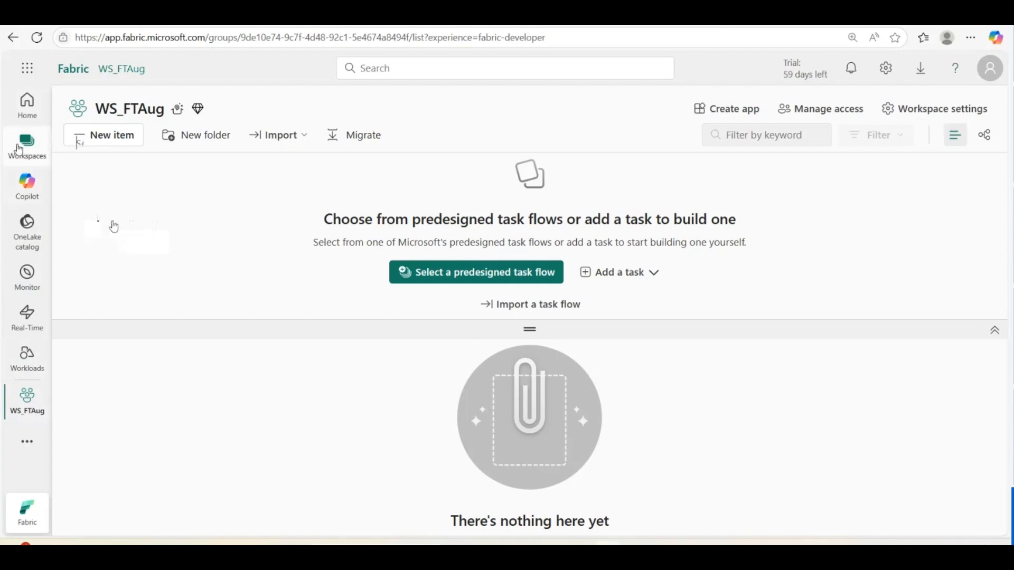
pyautogui.click(114, 226)
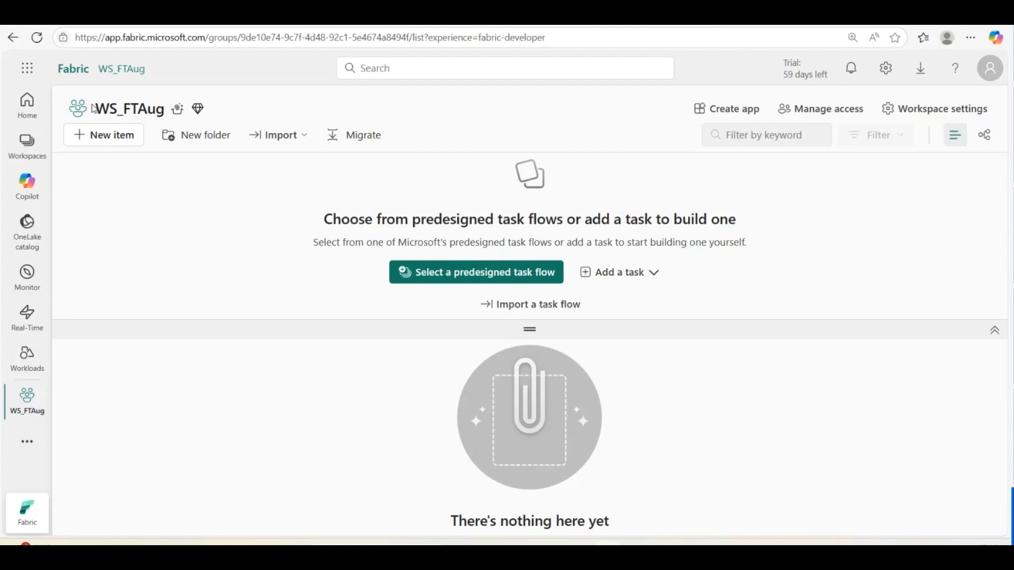
pyautogui.moveTo(93, 108); pyautogui.dragTo(169, 109)
pyautogui.click(210, 228)
pyautogui.moveTo(518, 327); pyautogui.dragTo(461, 249)
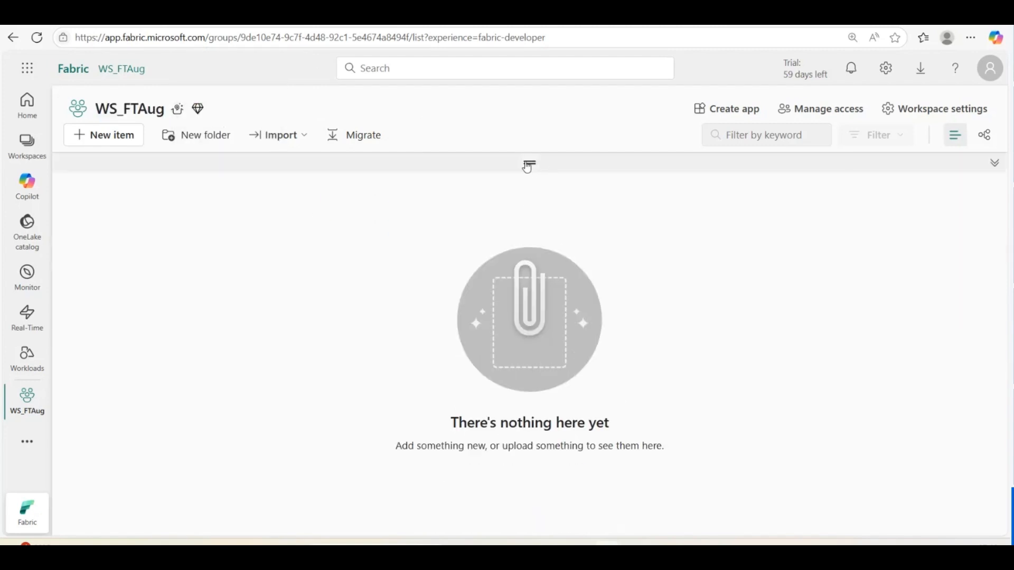
pyautogui.moveTo(528, 164); pyautogui.dragTo(515, 250)
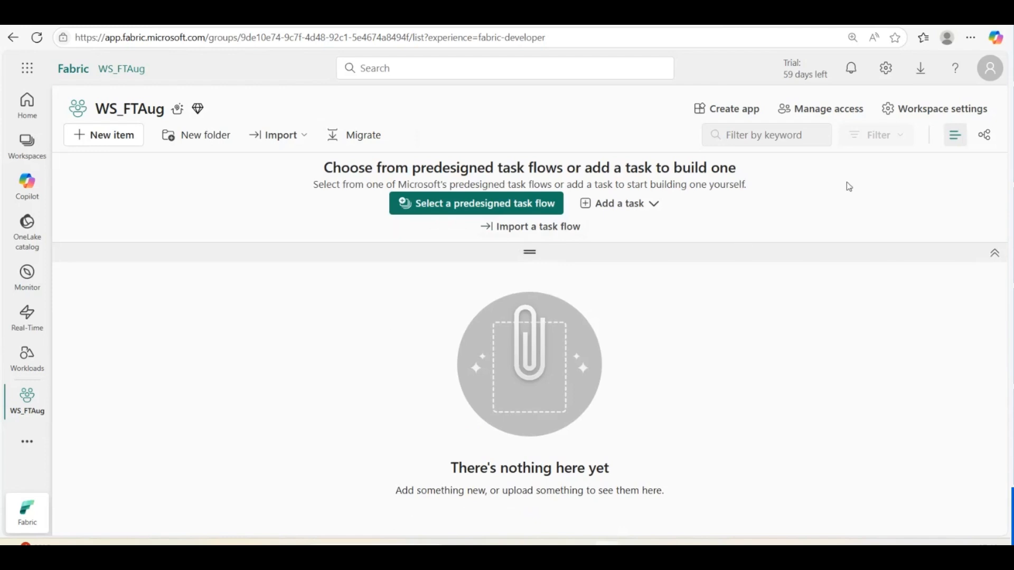
pyautogui.click(937, 110)
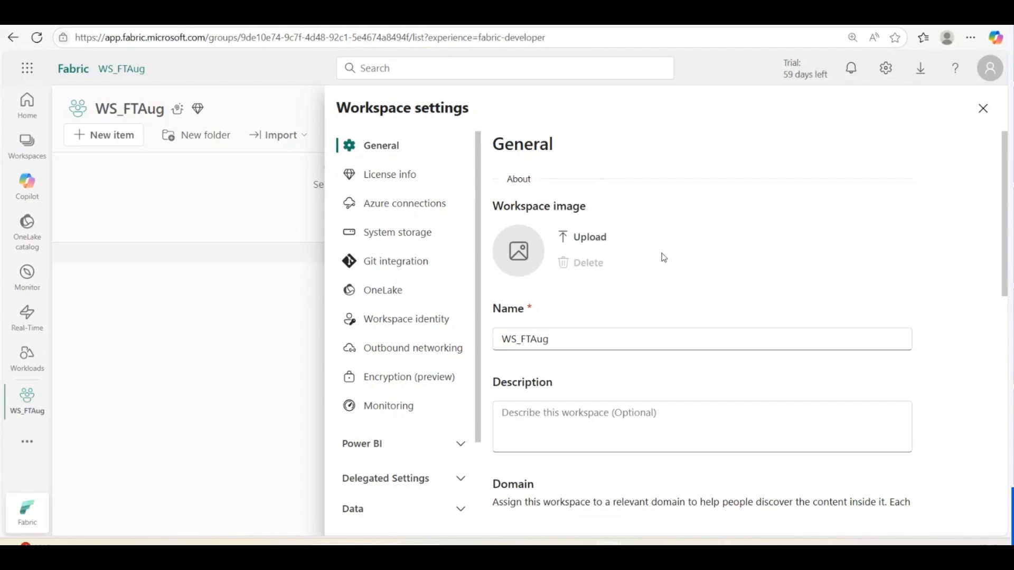
# Edit the workspace name field on the General page and scroll through the settings
pyautogui.click(578, 342)
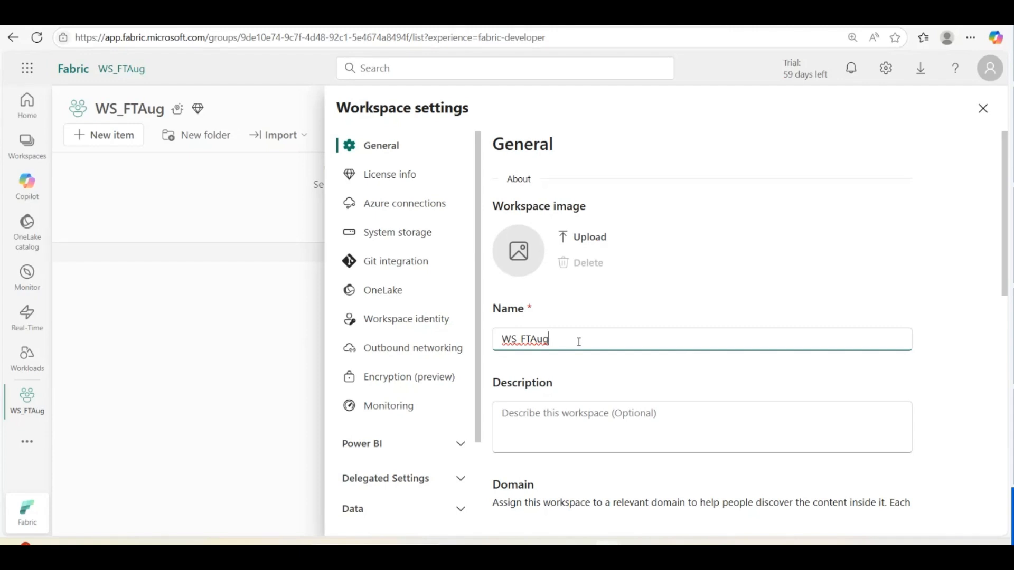
pyautogui.press('BackSpace')
pyautogui.press('BackSpace')
pyautogui.press('BackSpace')
pyautogui.press('BackSpace')
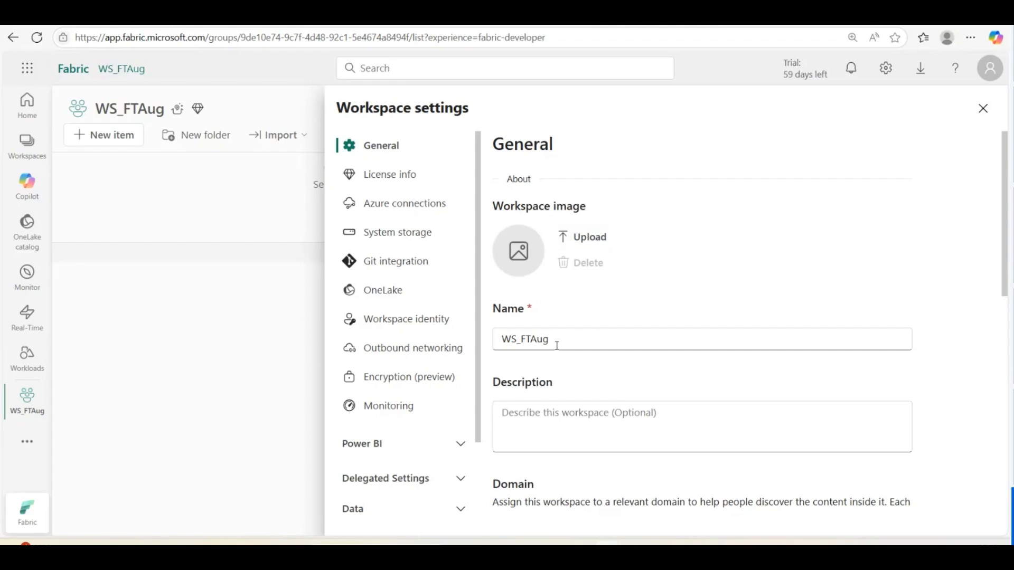
pyautogui.scroll(-6, 652, 346)
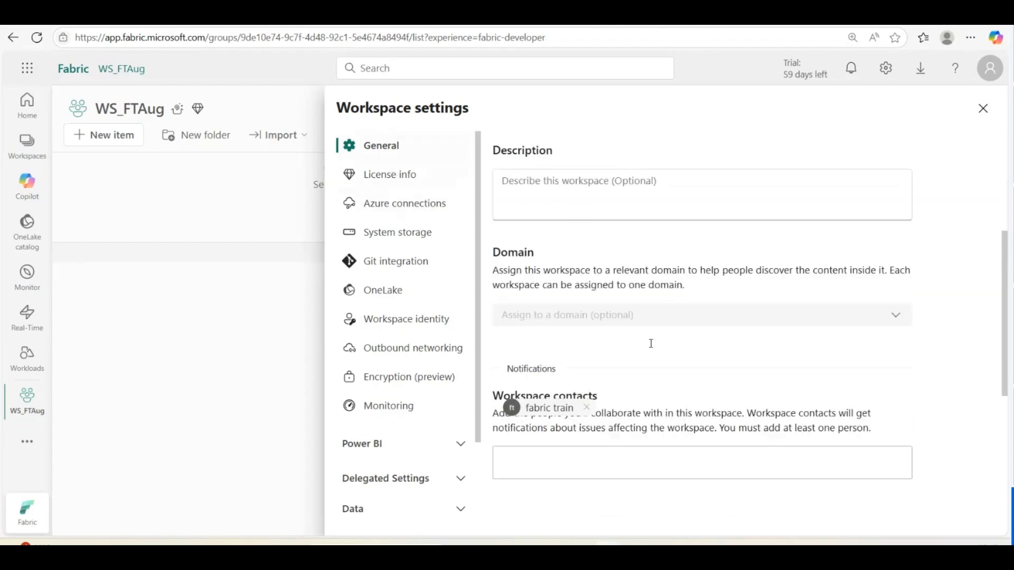
pyautogui.scroll(-3, 651, 346)
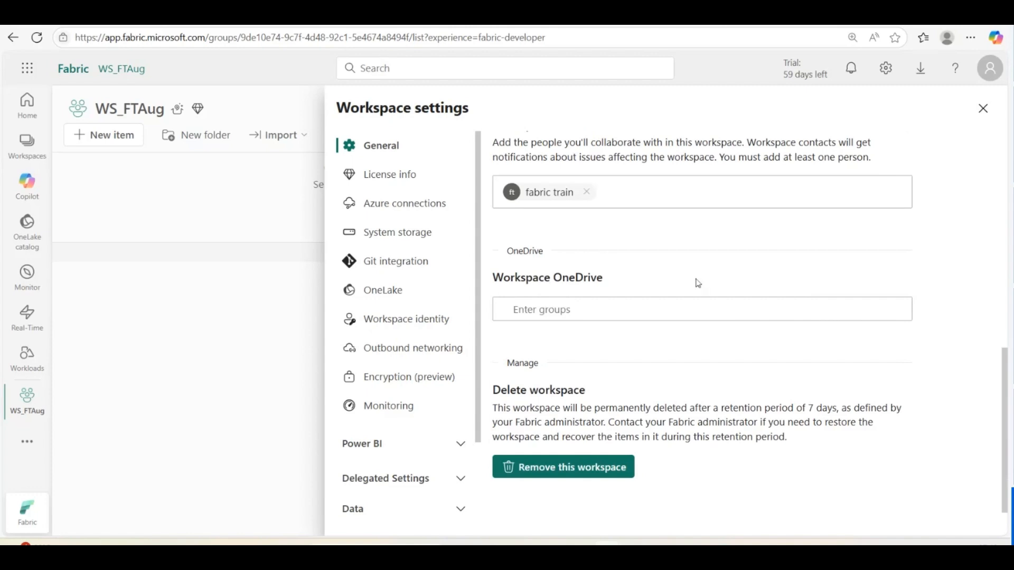
pyautogui.scroll(1, 634, 283)
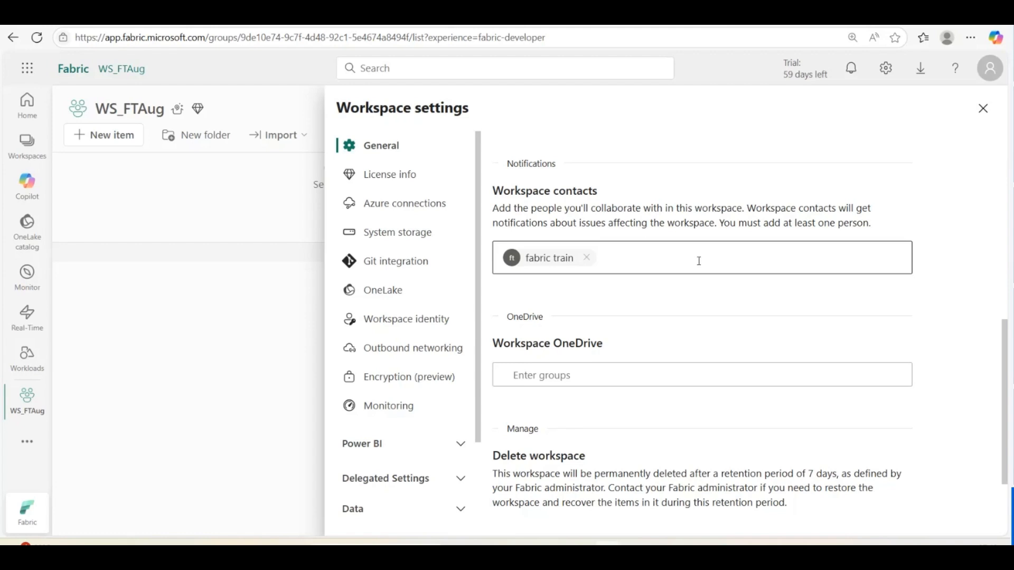
# Add the first user matching 'user' as a workspace contact, then view License info
pyautogui.click(637, 258)
pyautogui.write('u')
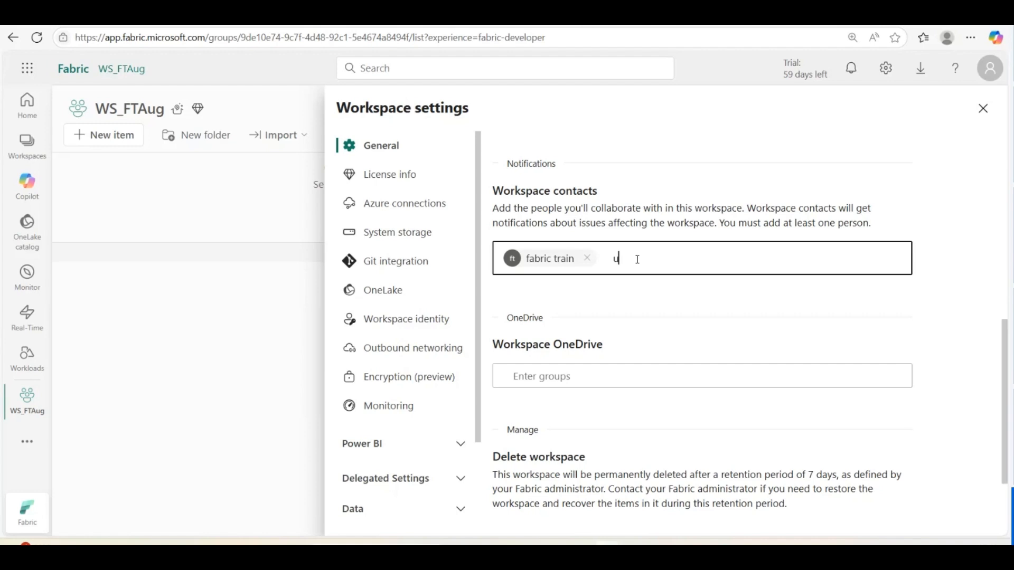
pyautogui.write('ser')
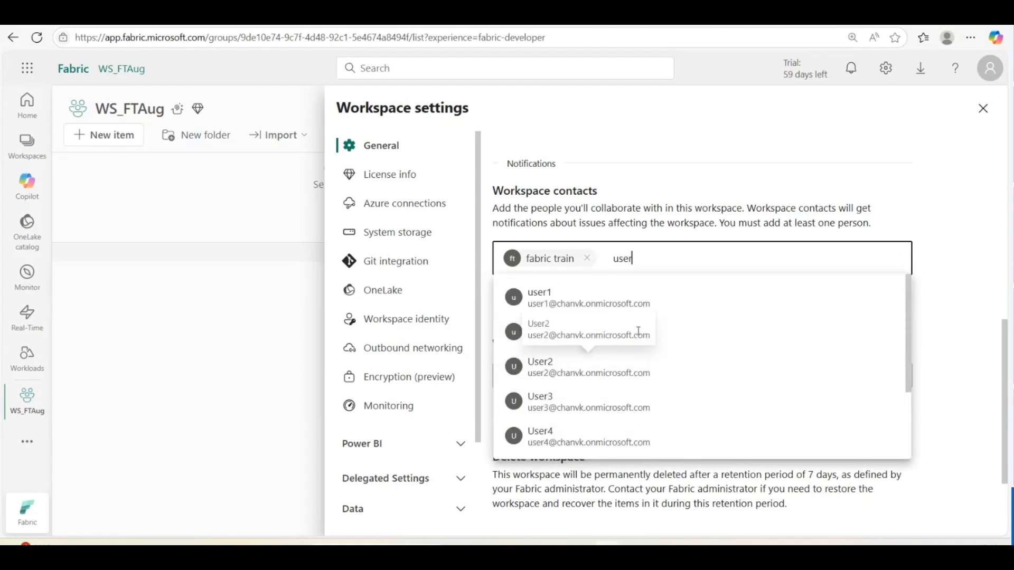
pyautogui.click(571, 311)
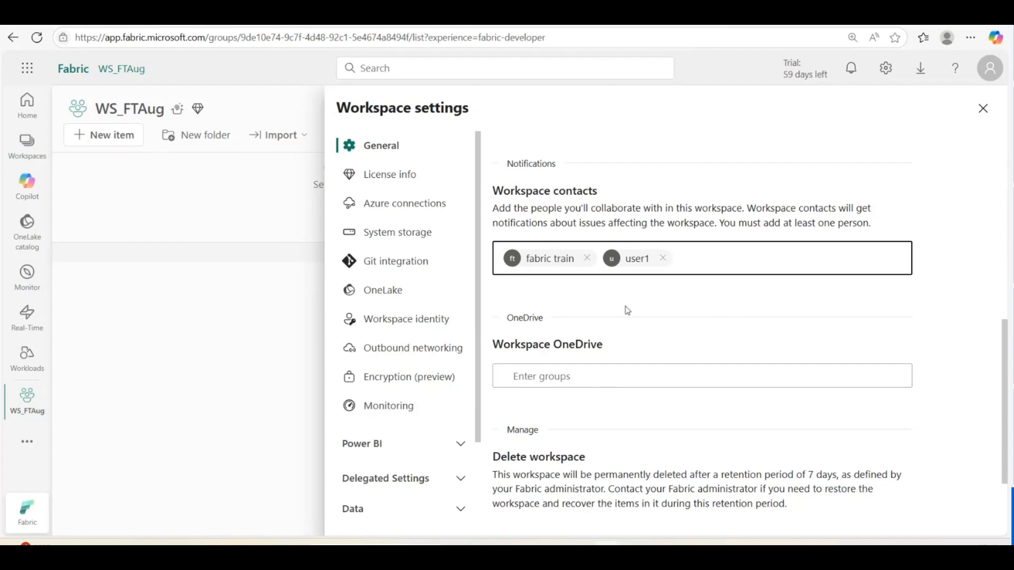
pyautogui.scroll(5, 639, 369)
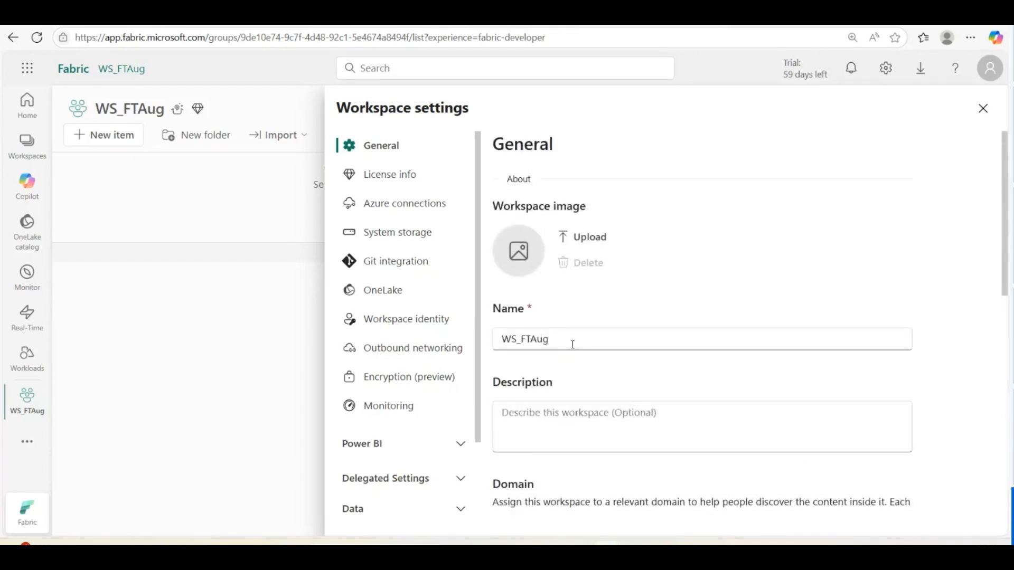
pyautogui.click(392, 184)
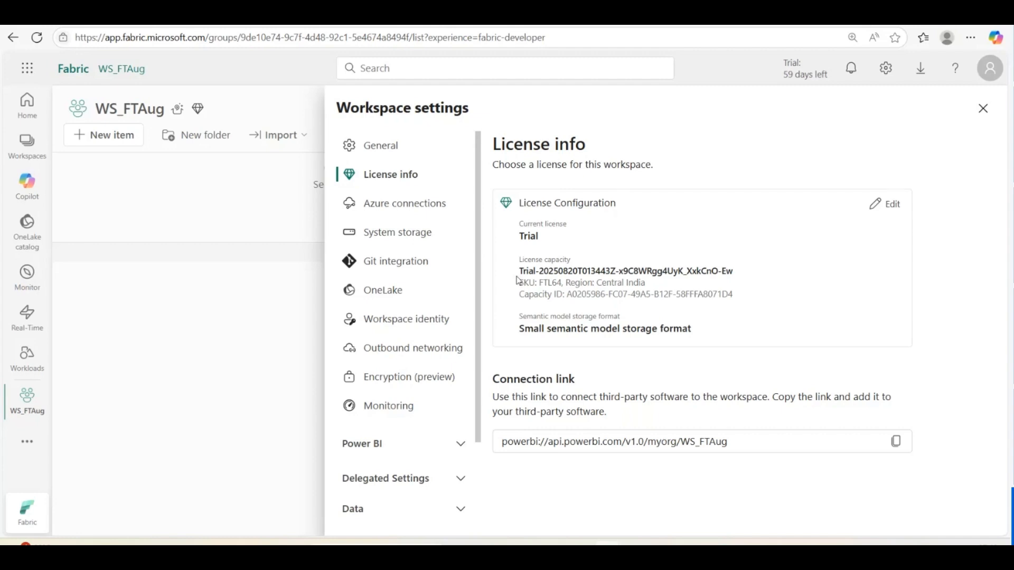
# Select the capacity SKU and region line in the License Configuration
pyautogui.moveTo(520, 283); pyautogui.dragTo(648, 284)
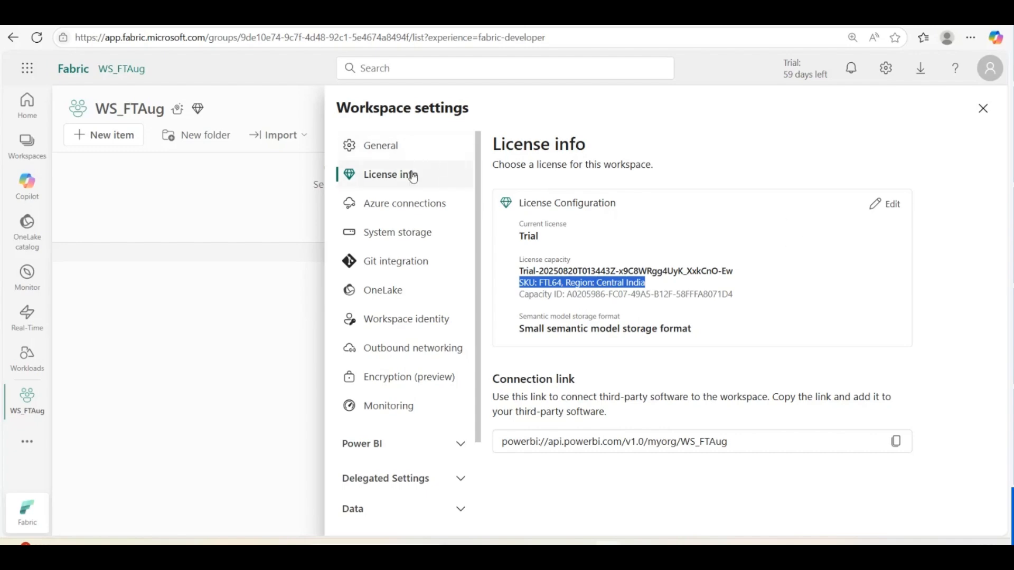
pyautogui.click(875, 211)
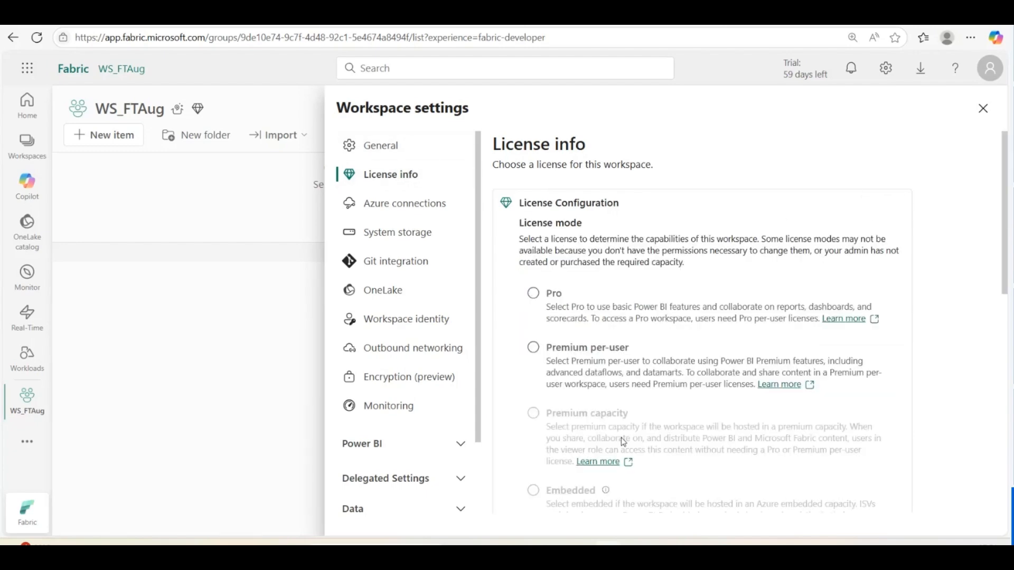
pyautogui.scroll(-6, 705, 414)
pyautogui.scroll(-2, 696, 386)
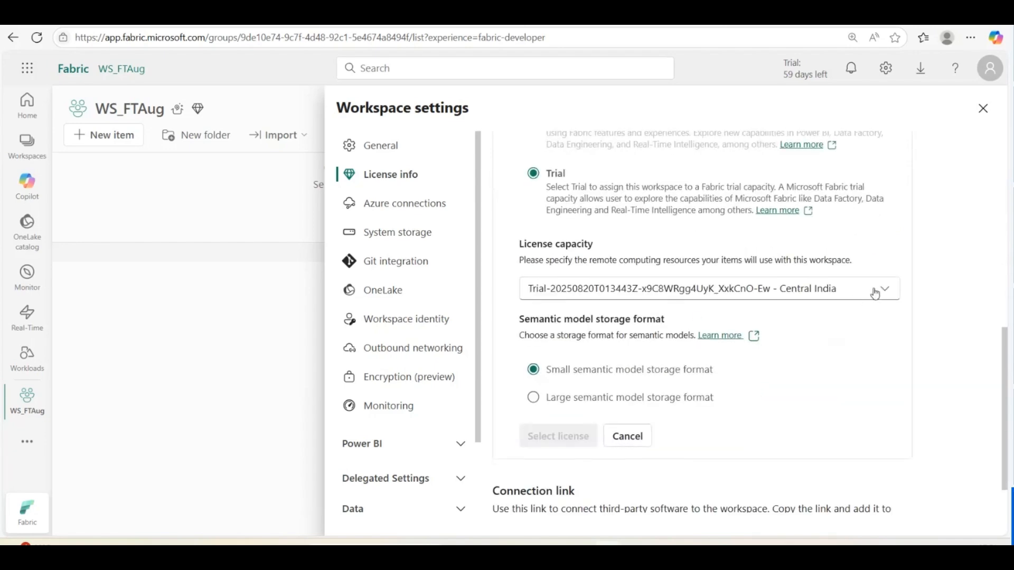
pyautogui.click(884, 292)
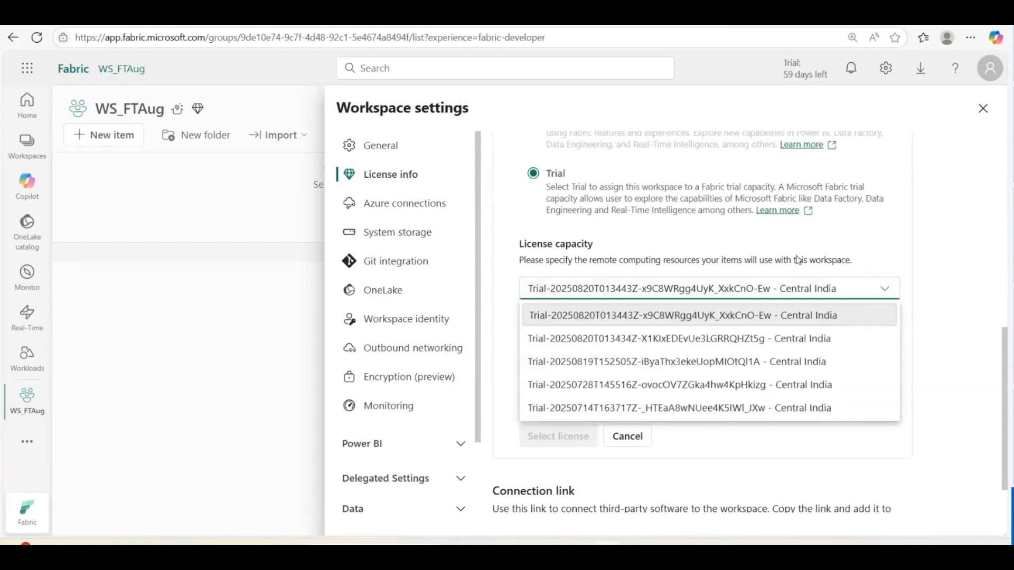
pyautogui.scroll(1, 893, 346)
pyautogui.click(893, 348)
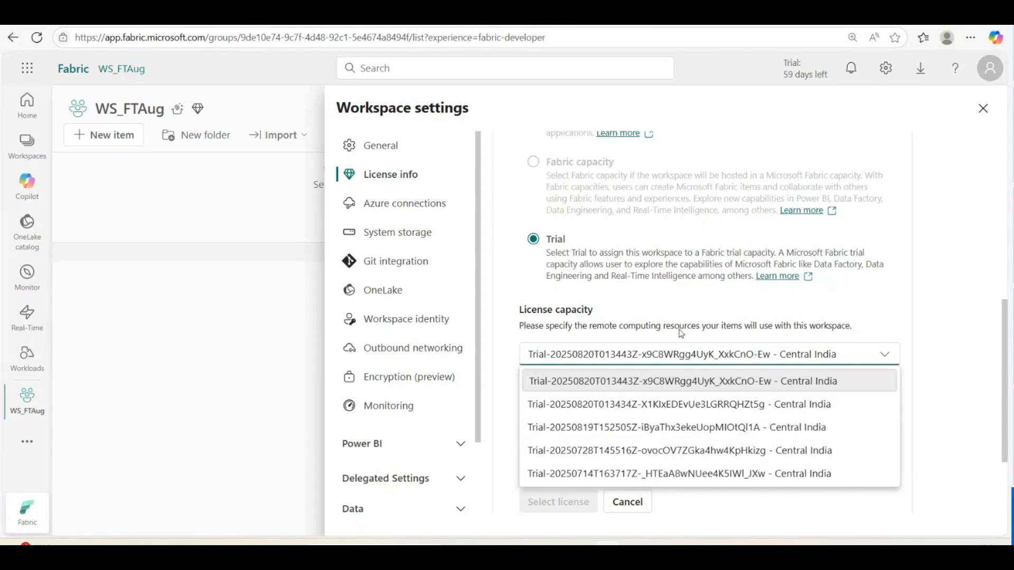
pyautogui.click(968, 285)
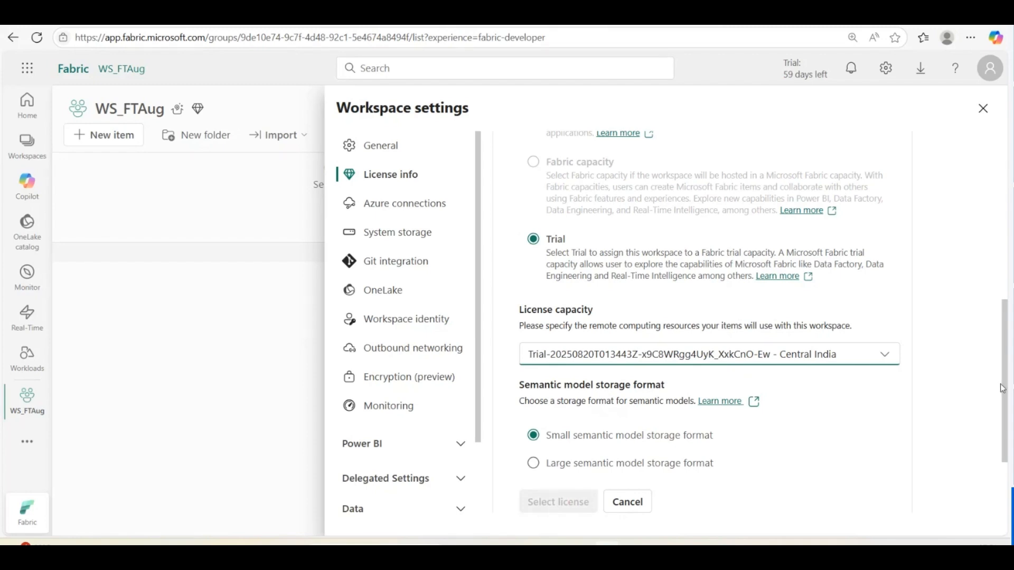
pyautogui.moveTo(1005, 389); pyautogui.dragTo(1004, 178)
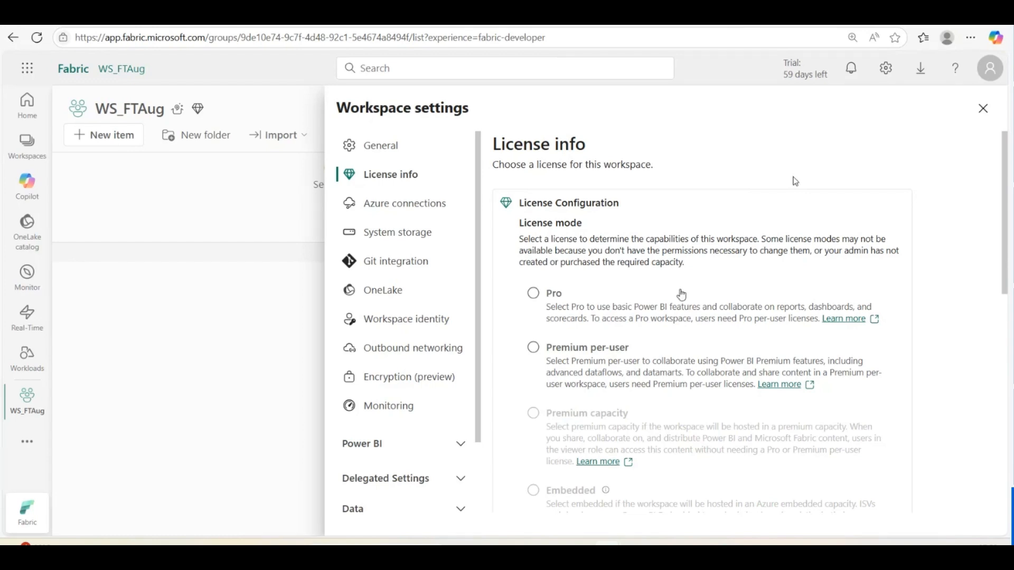
# Review the workspace's storage, Git integration and OneLake settings, then close Workspace settings
pyautogui.click(402, 235)
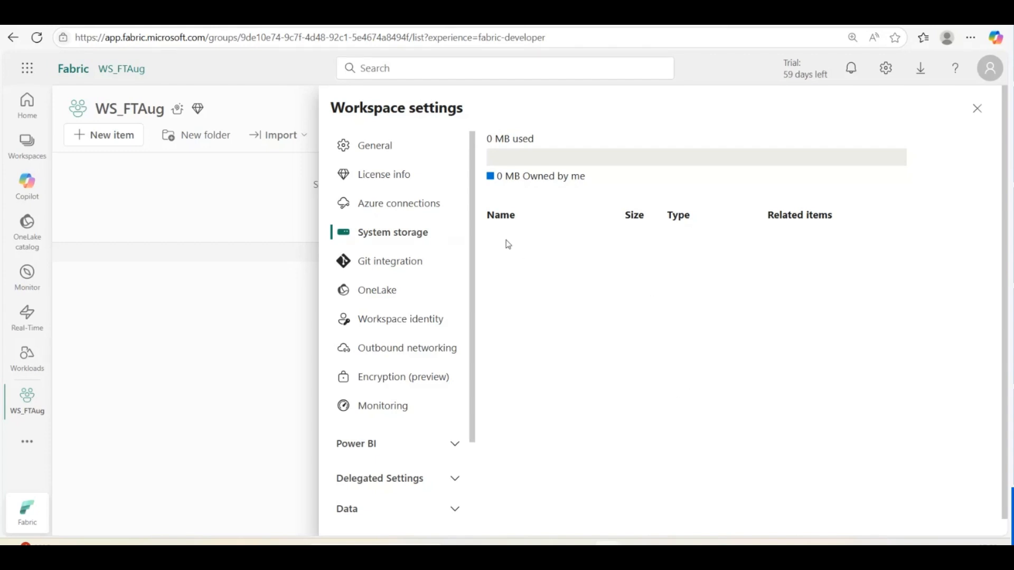
pyautogui.click(395, 264)
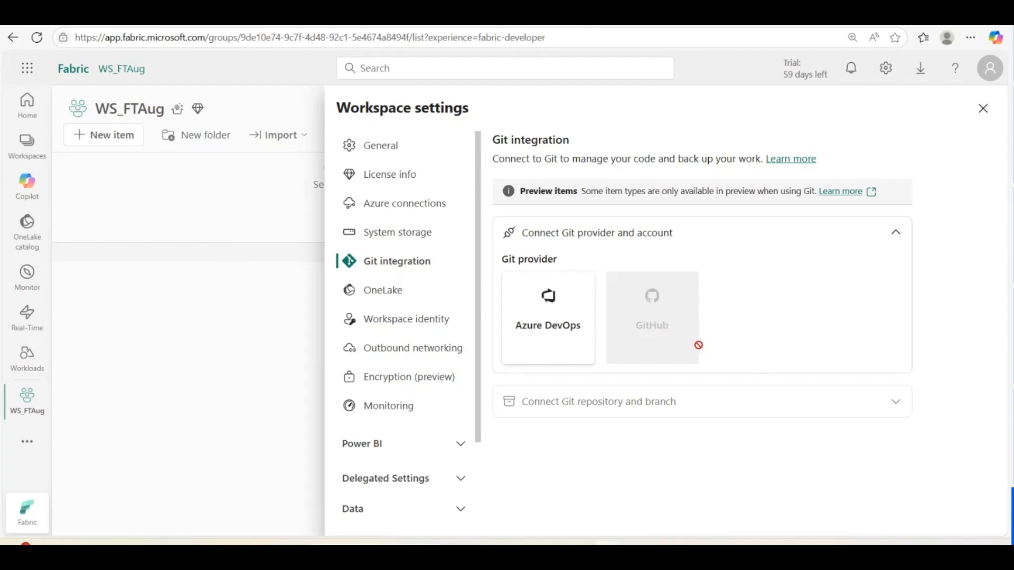
pyautogui.moveTo(660, 337)
pyautogui.click(383, 295)
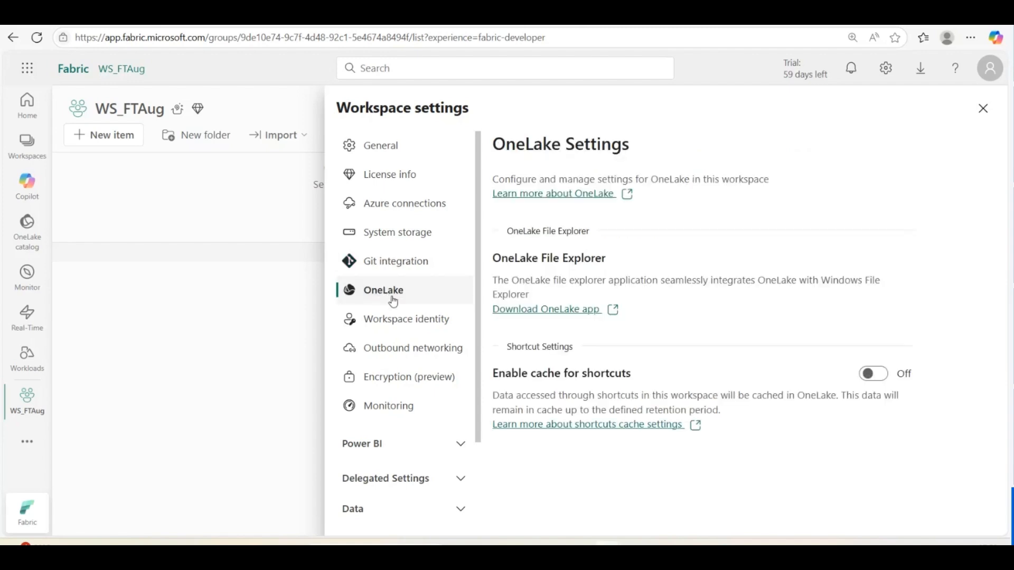
pyautogui.scroll(-2, 397, 305)
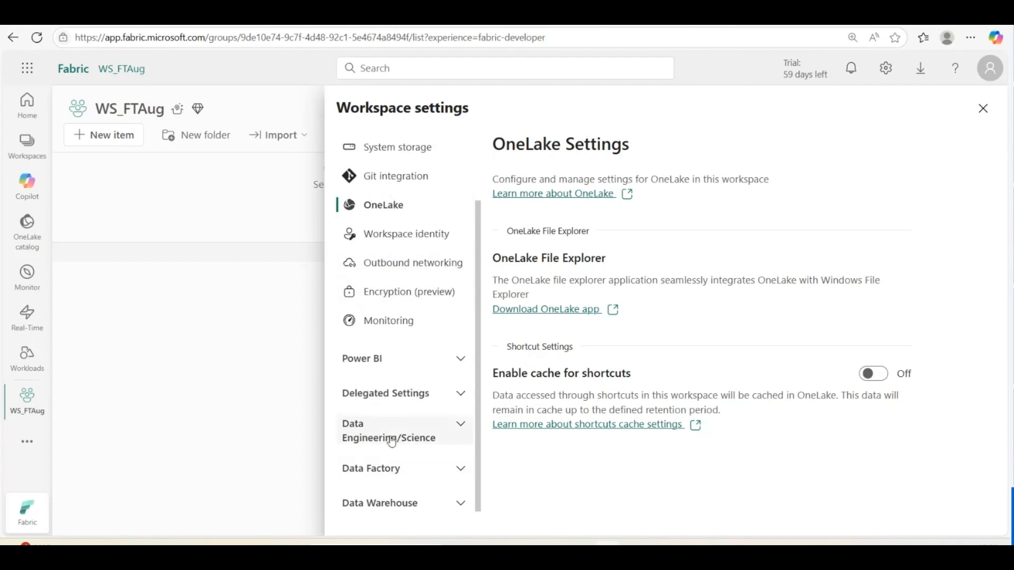
pyautogui.scroll(2, 401, 286)
pyautogui.scroll(1, 408, 320)
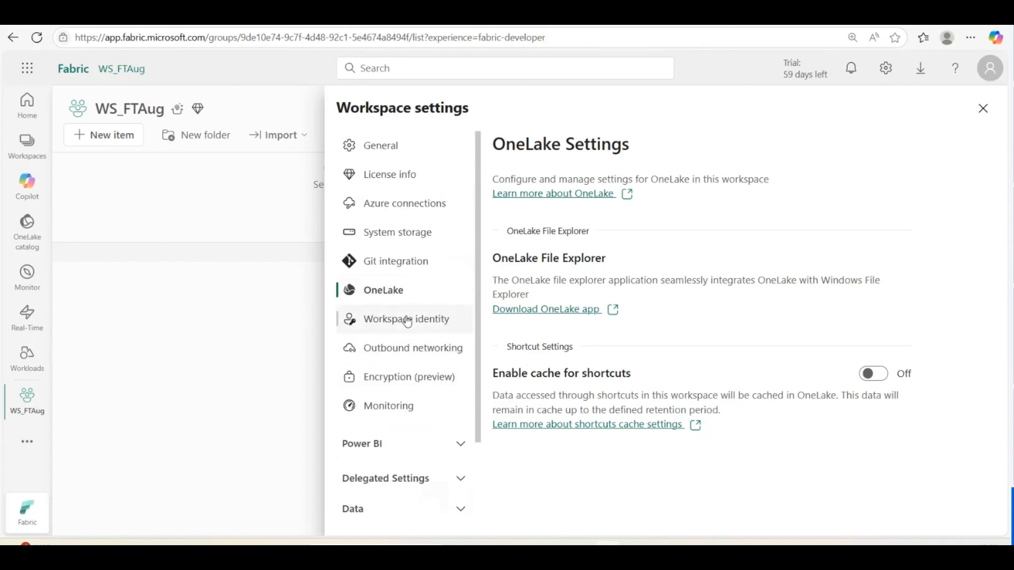
pyautogui.click(984, 110)
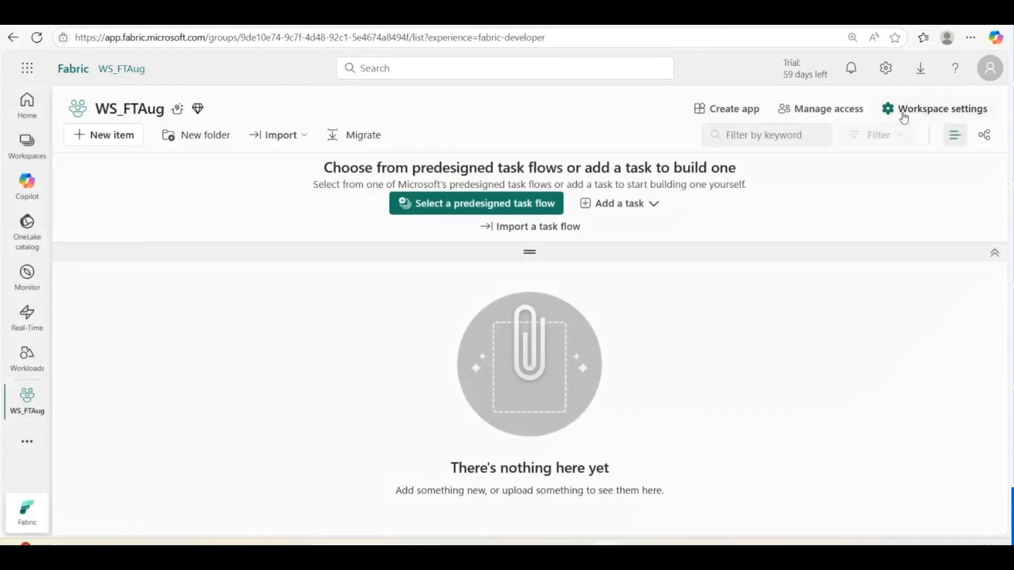
# In Manage access, add the first matching colleague to WS_FTAug with the Member role
pyautogui.click(811, 116)
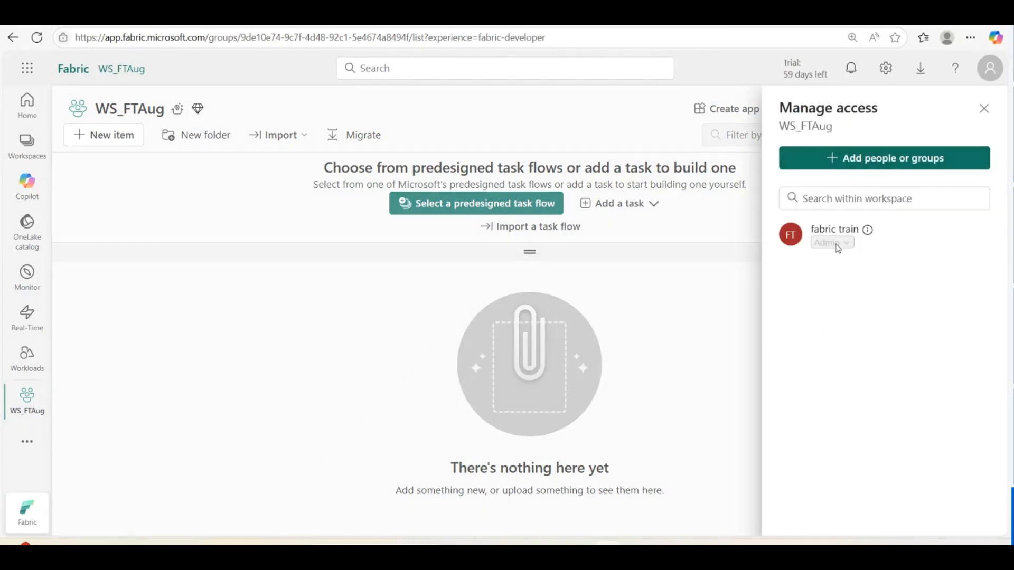
pyautogui.click(830, 160)
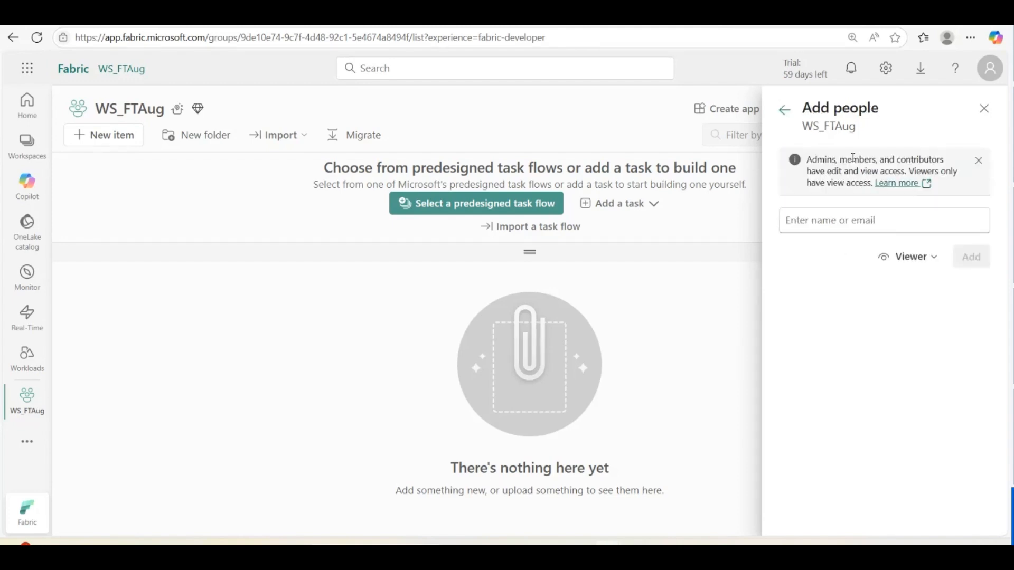
pyautogui.click(831, 221)
pyautogui.write('jay')
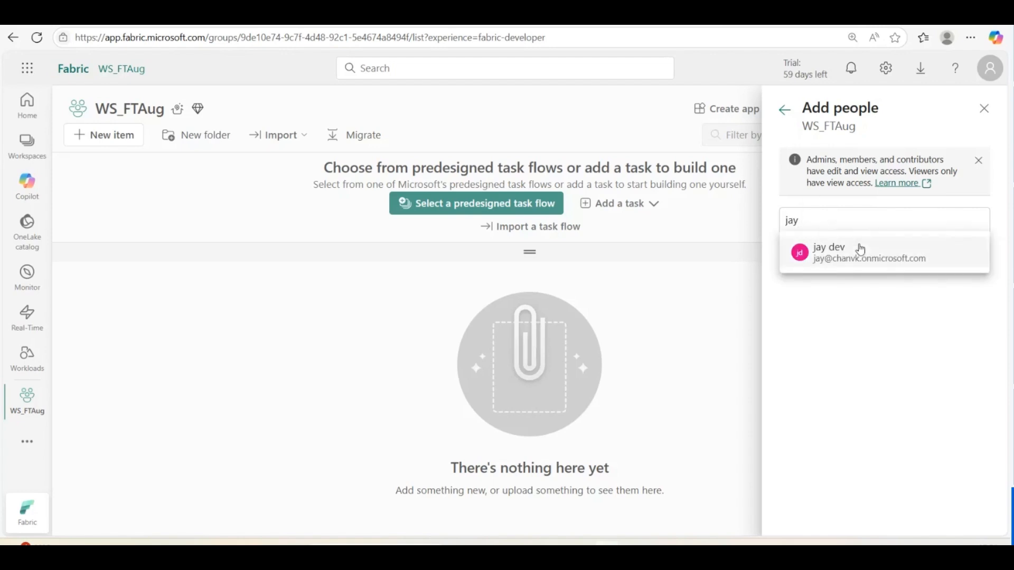
pyautogui.click(830, 264)
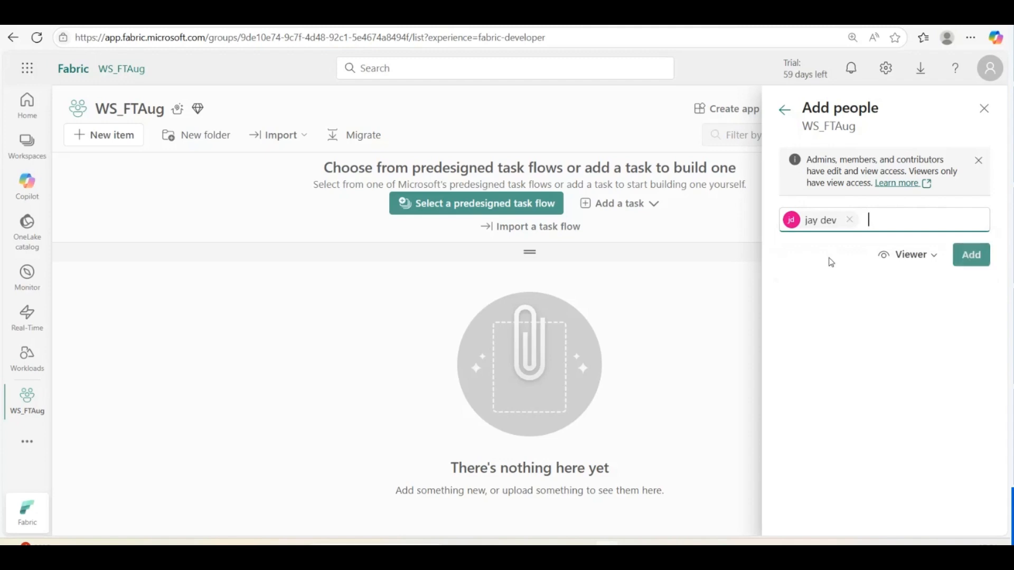
pyautogui.click(924, 260)
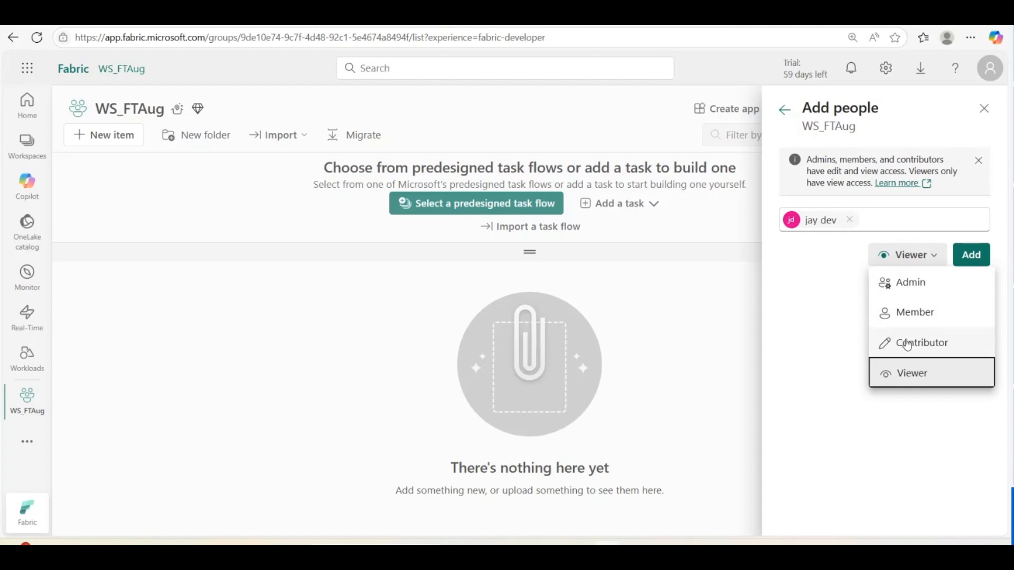
pyautogui.click(921, 316)
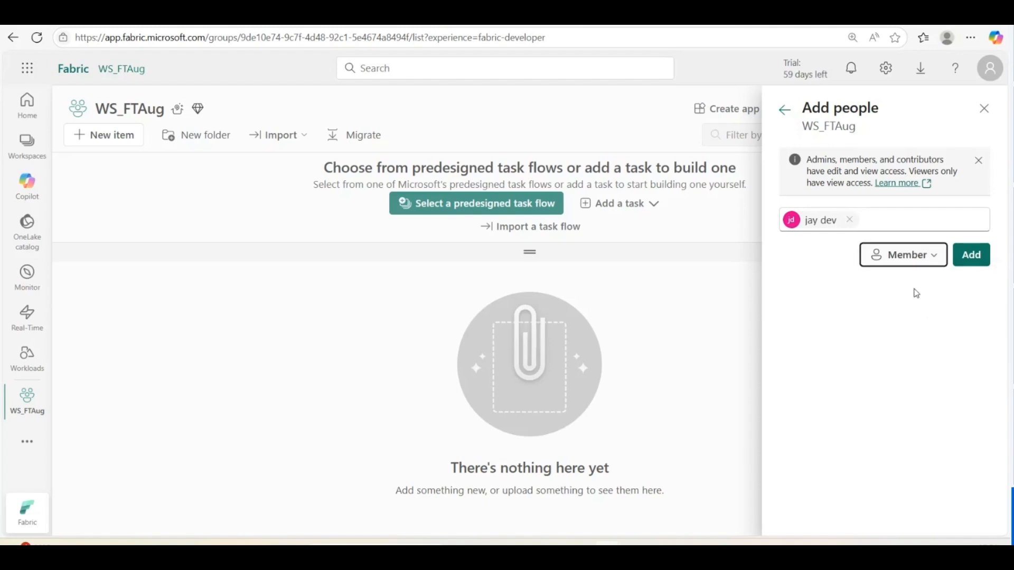
pyautogui.click(976, 265)
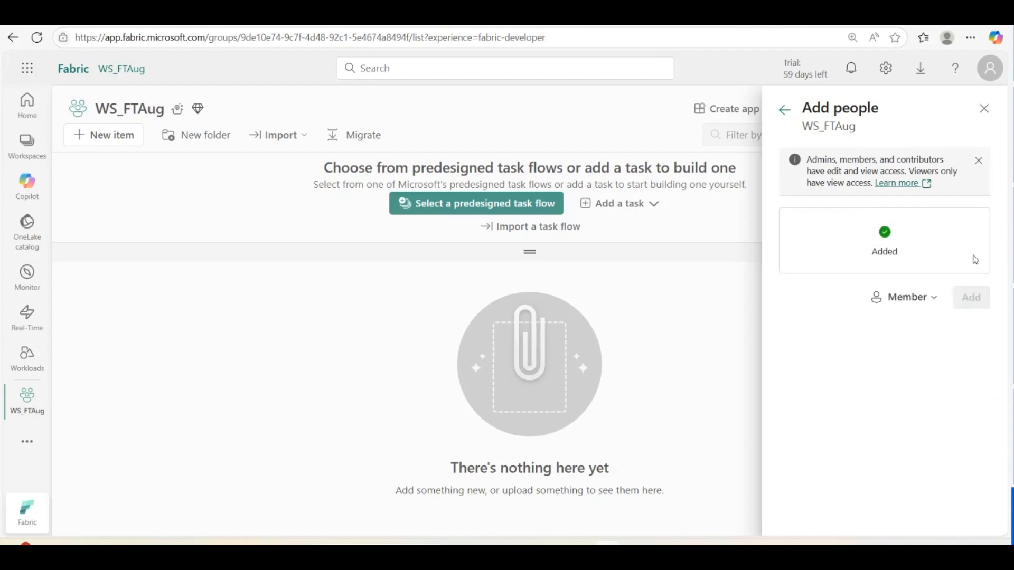
pyautogui.click(784, 110)
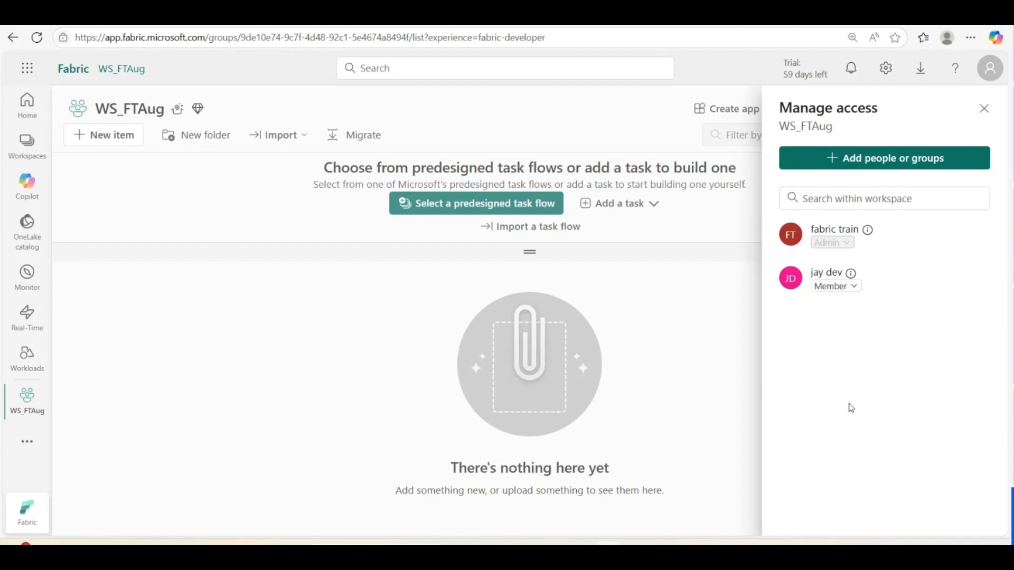
# Add a second colleague to WS_FTAug with the Admin role and return to the access list
pyautogui.click(874, 160)
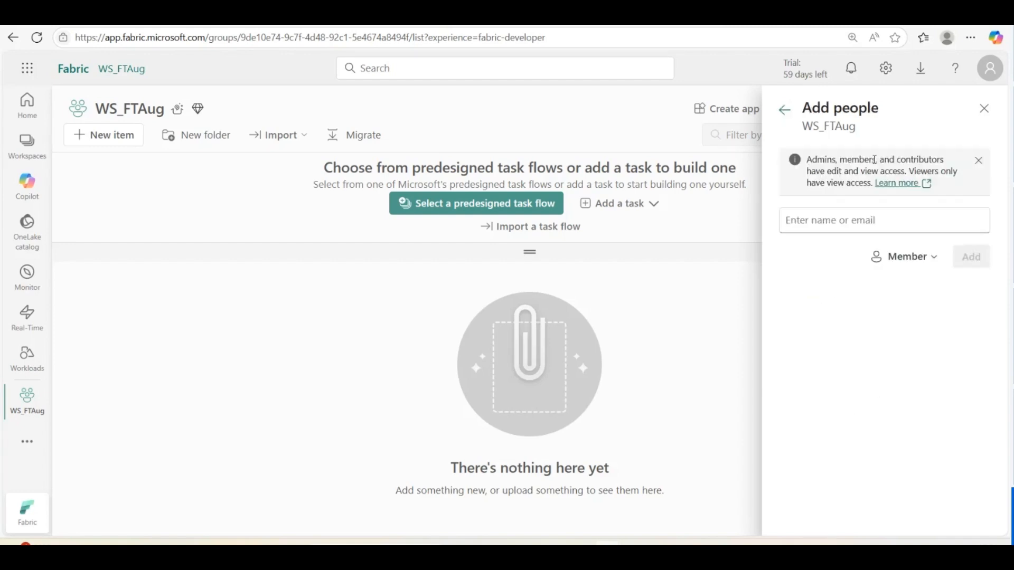
pyautogui.click(832, 218)
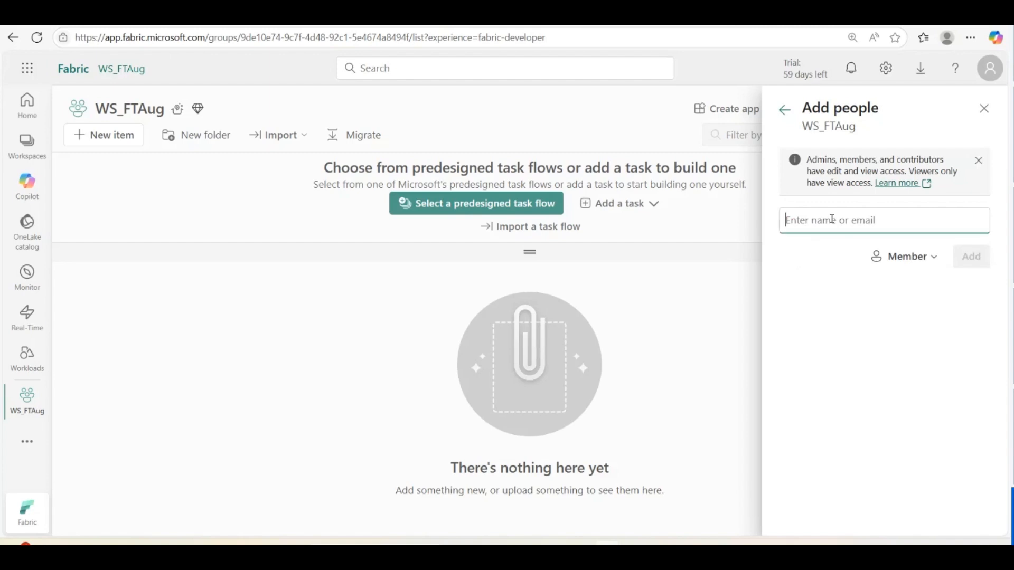
pyautogui.write('likhi')
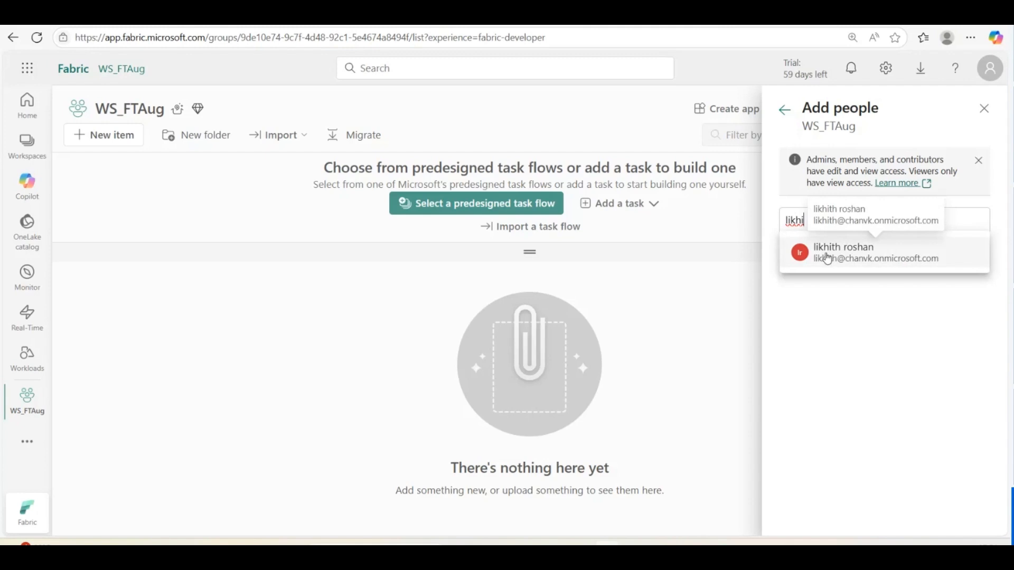
pyautogui.click(827, 252)
pyautogui.click(904, 278)
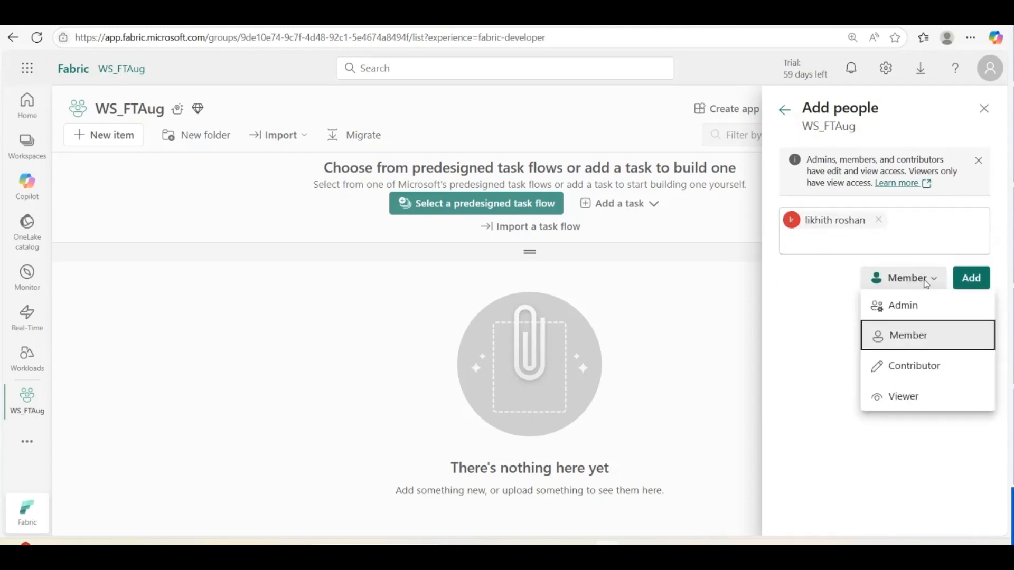
pyautogui.click(905, 307)
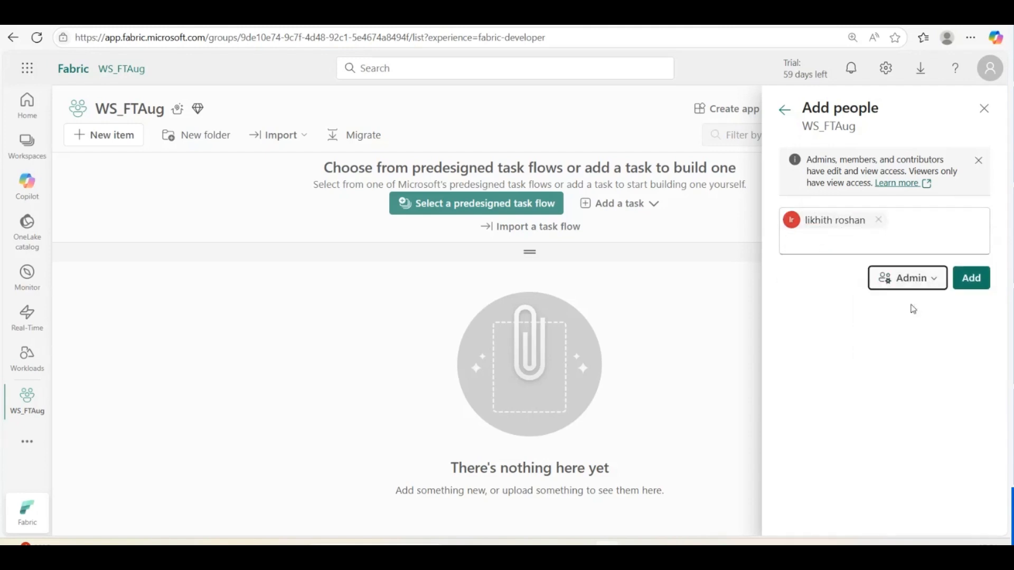
pyautogui.click(971, 278)
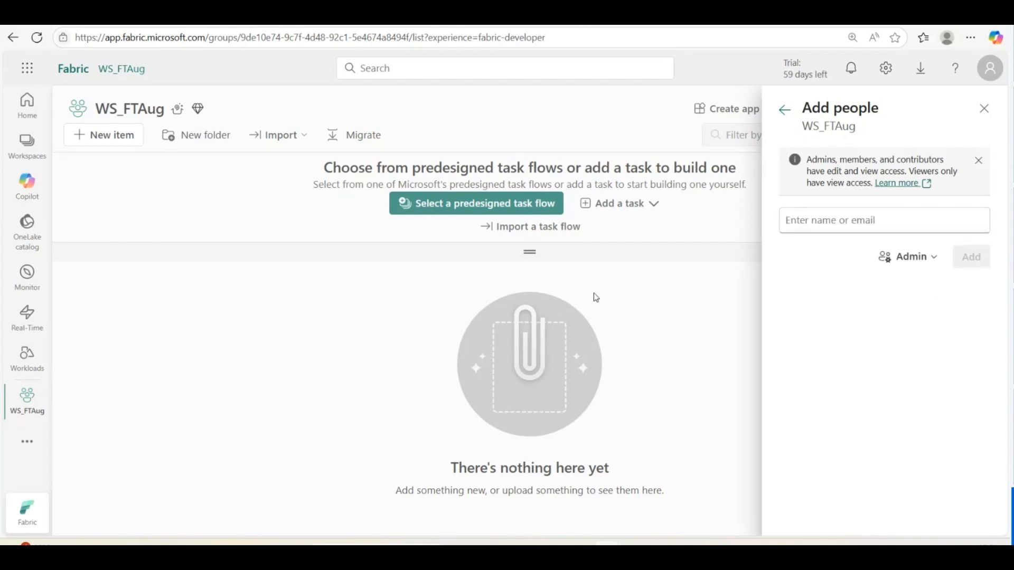
pyautogui.click(785, 110)
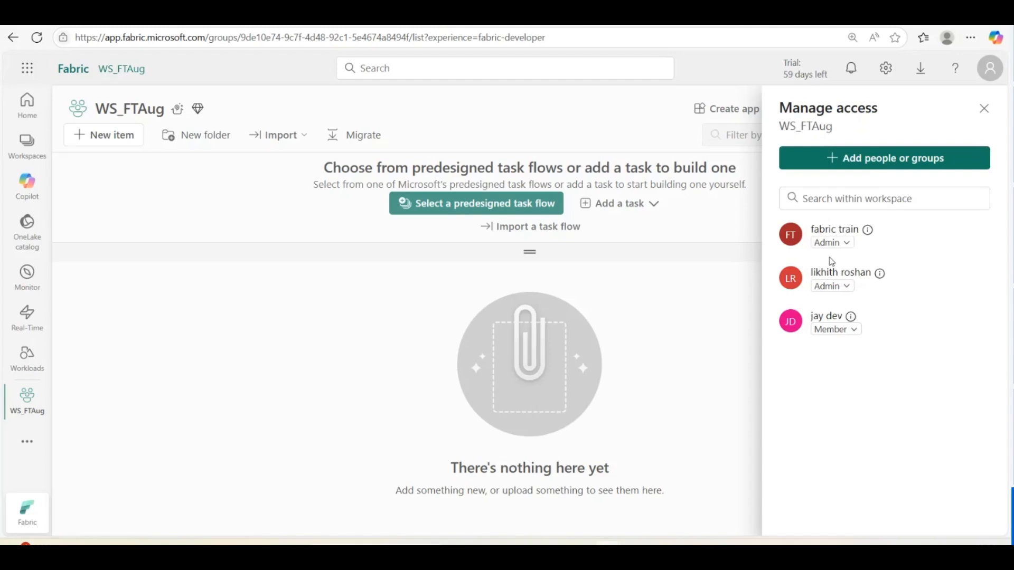
# Change the newly added person's WS_FTAug role from Admin to Contributor
pyautogui.click(850, 288)
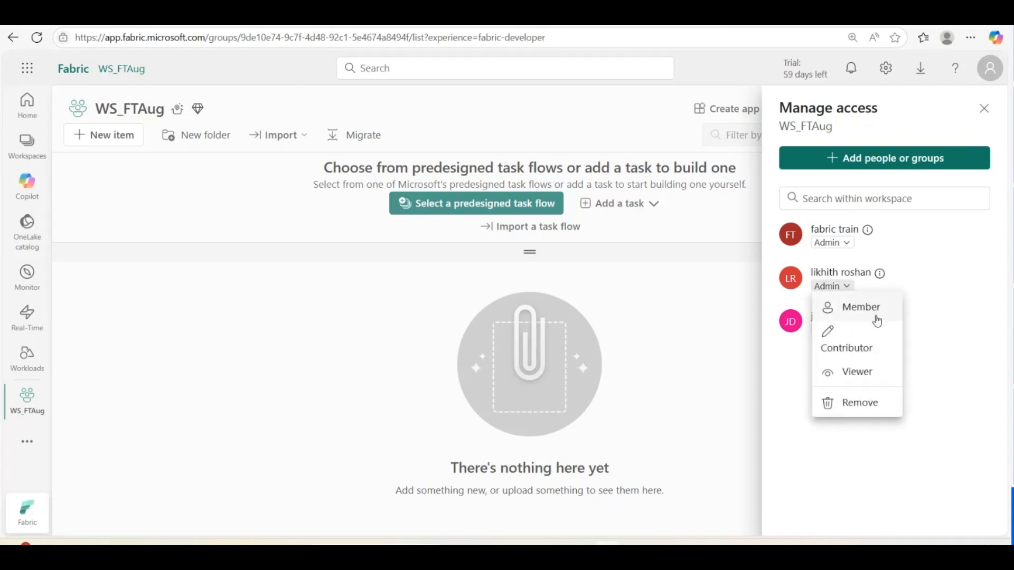
pyautogui.click(835, 351)
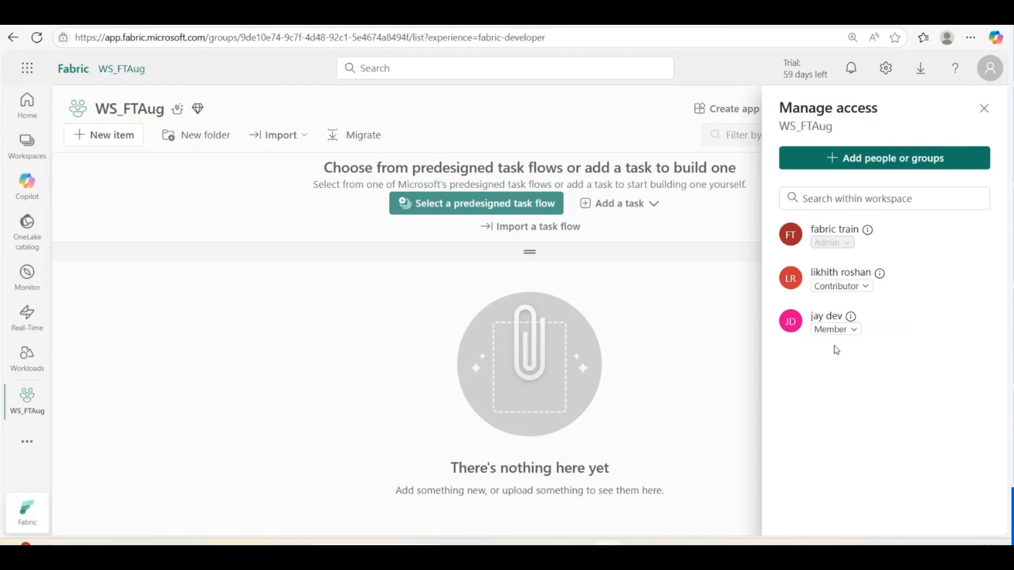
pyautogui.click(667, 348)
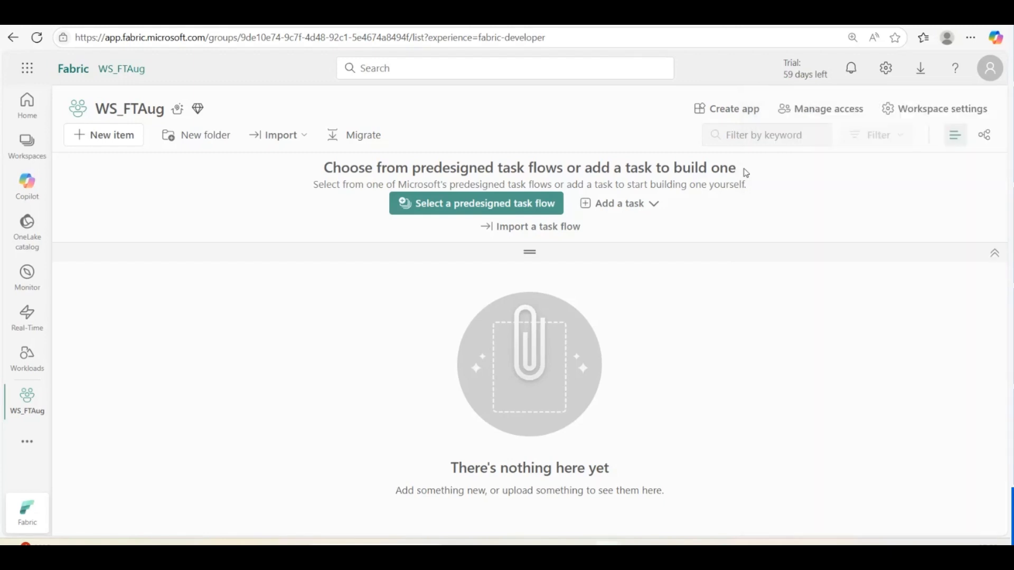
# Recheck the access list to confirm the member stays Contributor, then close it
pyautogui.click(867, 110)
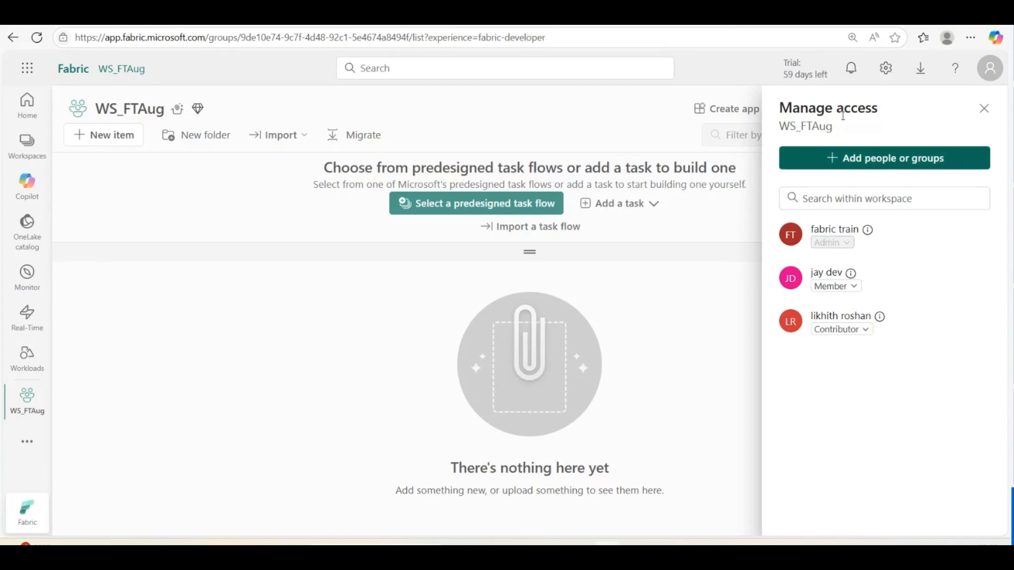
pyautogui.click(852, 333)
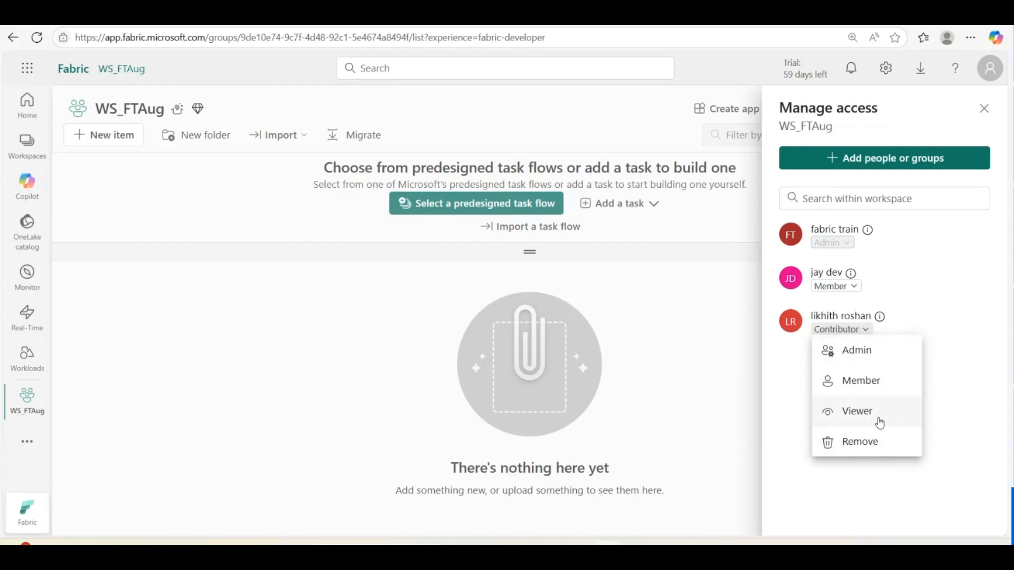
pyautogui.click(704, 366)
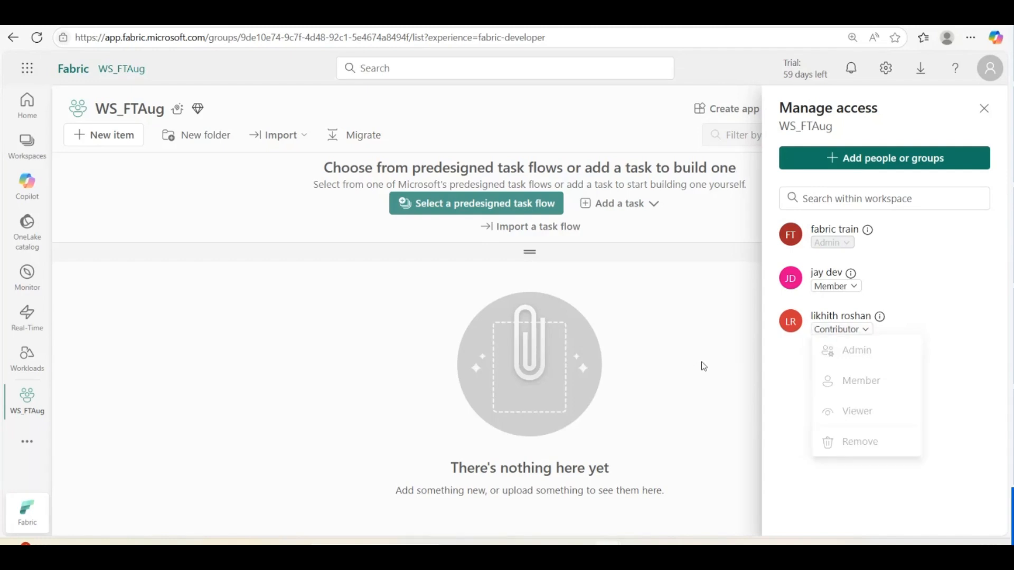
pyautogui.click(984, 108)
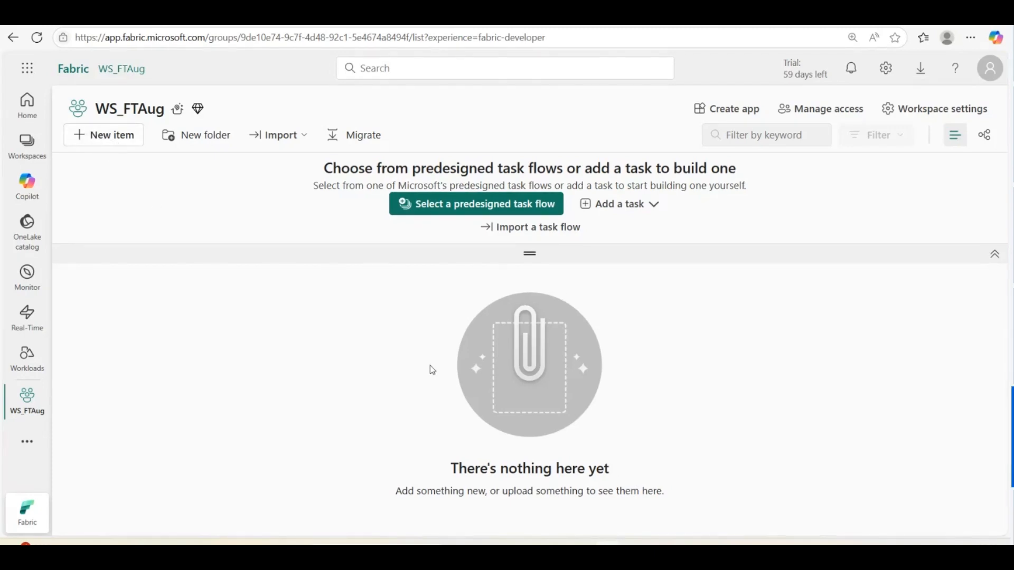
# Filter new item types by 'lake' and create a Lakehouse named LH_test
pyautogui.click(102, 142)
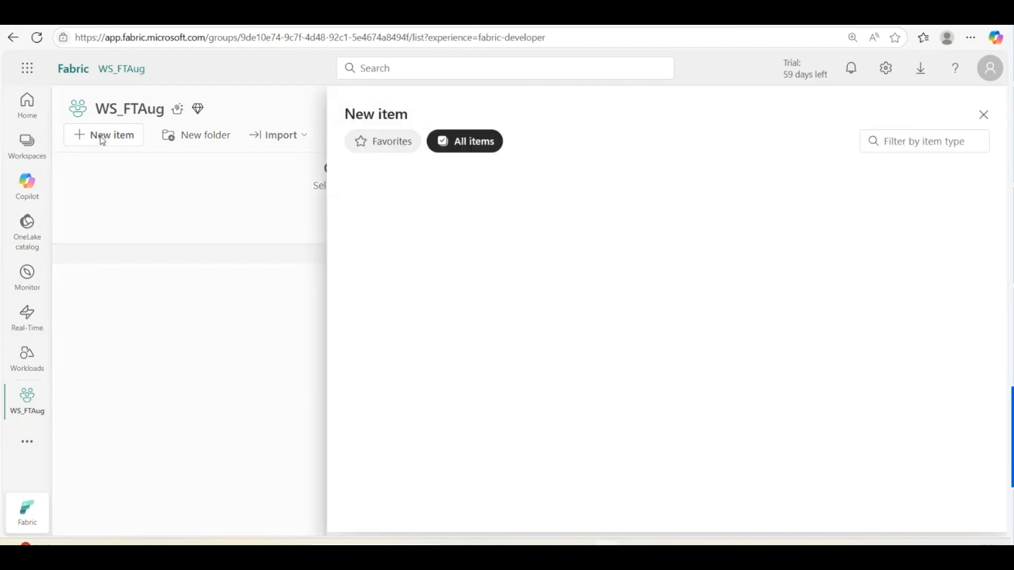
pyautogui.click(899, 142)
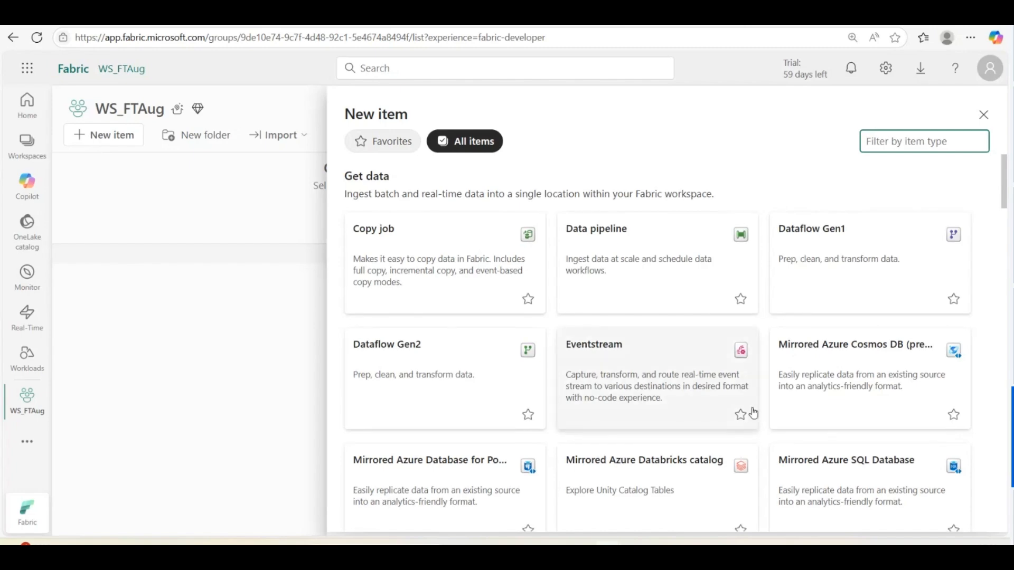
pyautogui.scroll(-4, 747, 414)
pyautogui.scroll(-15, 753, 413)
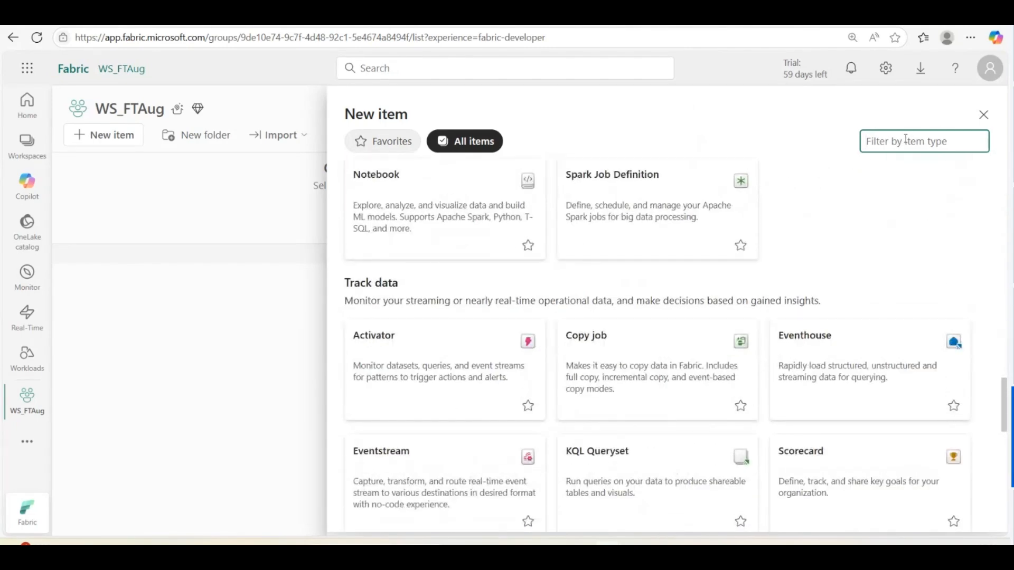
pyautogui.write('lake')
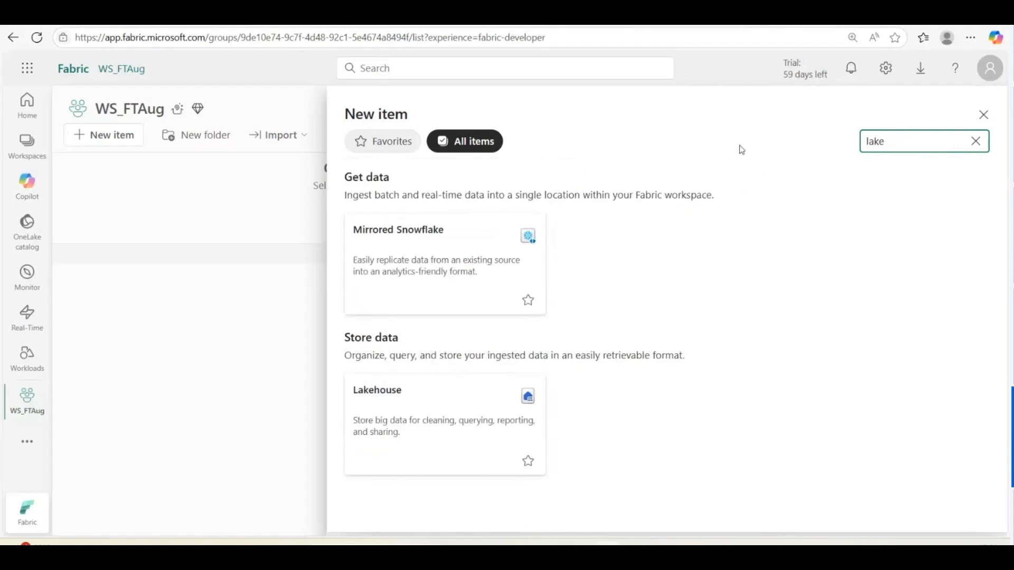
pyautogui.click(397, 407)
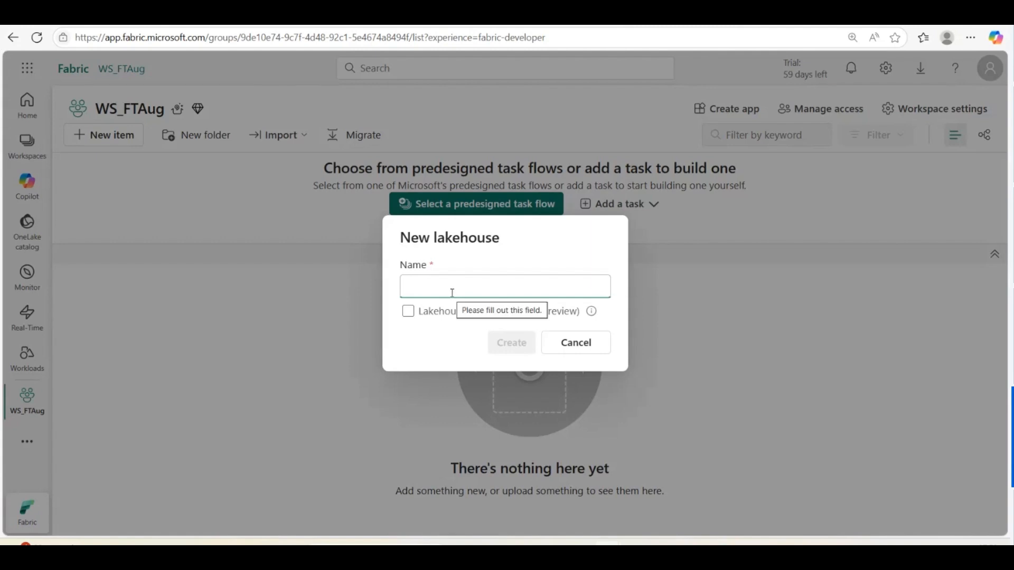
pyautogui.write('LH')
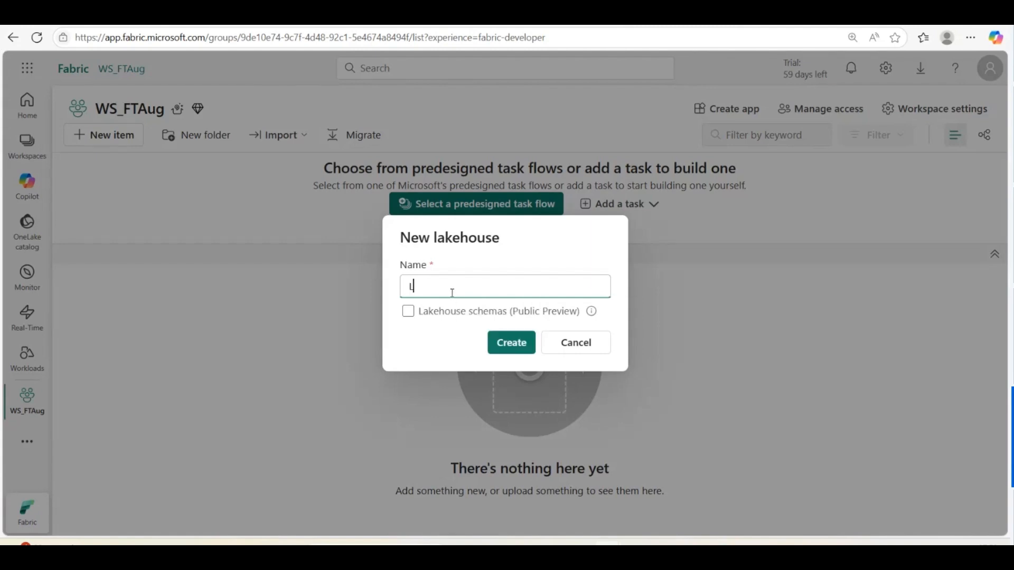
pyautogui.write('test')
pyautogui.click(513, 343)
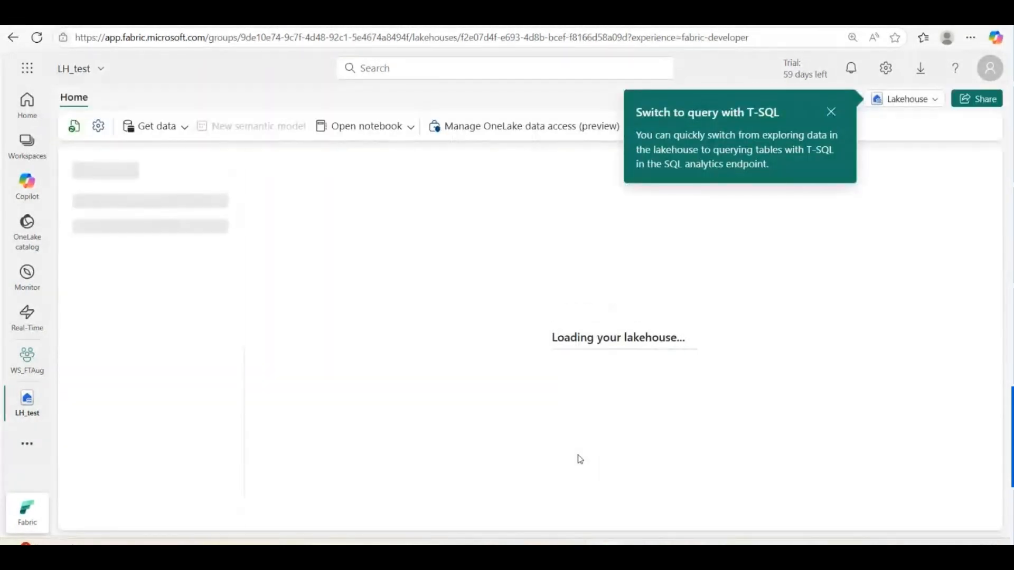
# Dismiss the T-SQL tip and the SQL analytics endpoint success notification
pyautogui.click(831, 112)
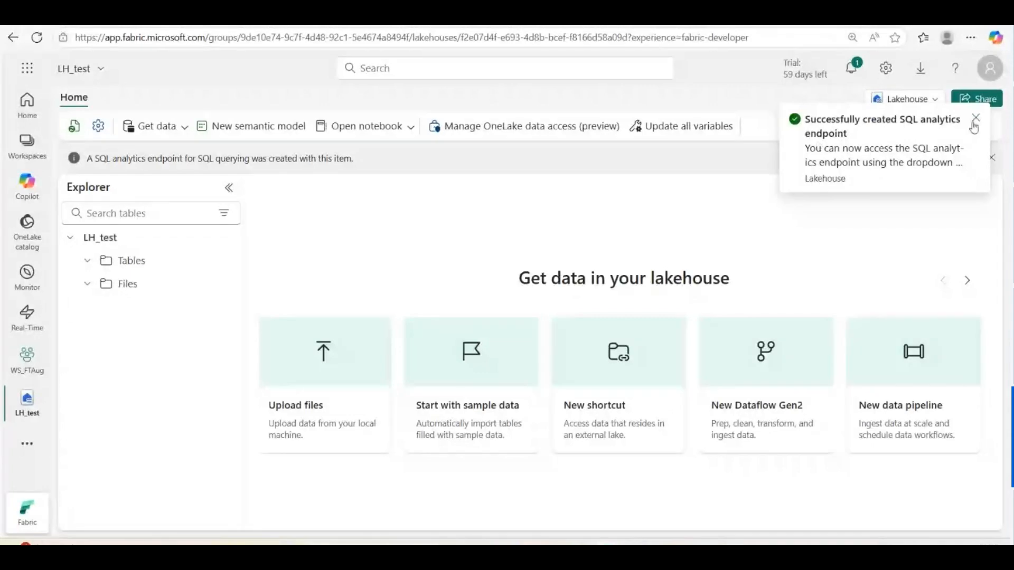
pyautogui.click(975, 119)
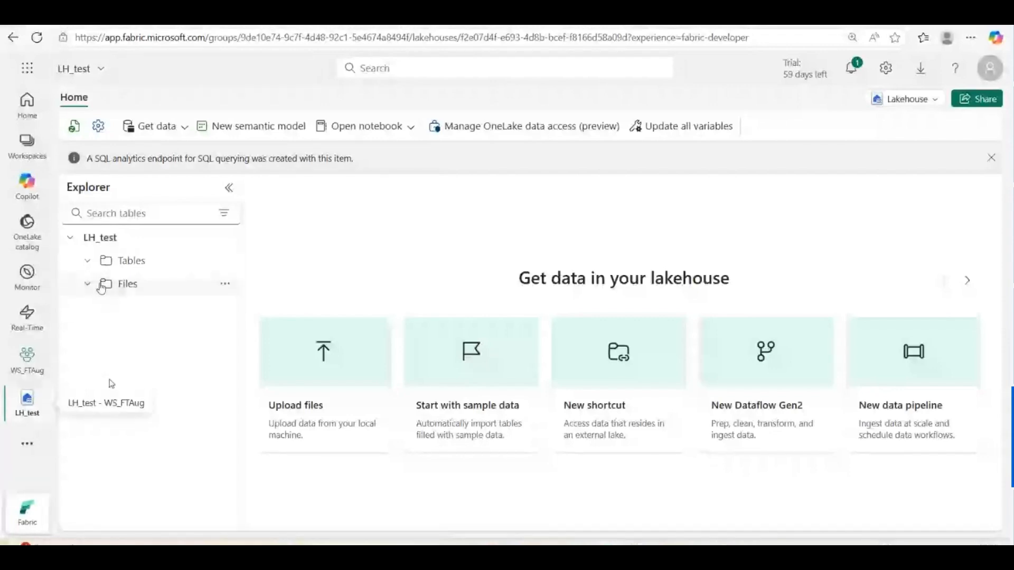
# Open LH_test's Files folder and list the Get data options
pyautogui.click(126, 290)
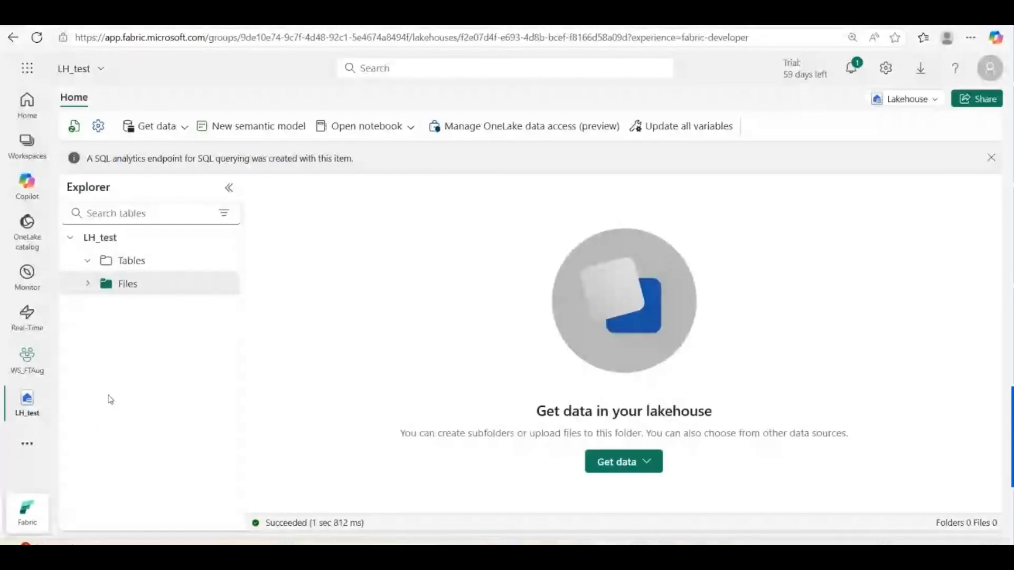
pyautogui.click(177, 131)
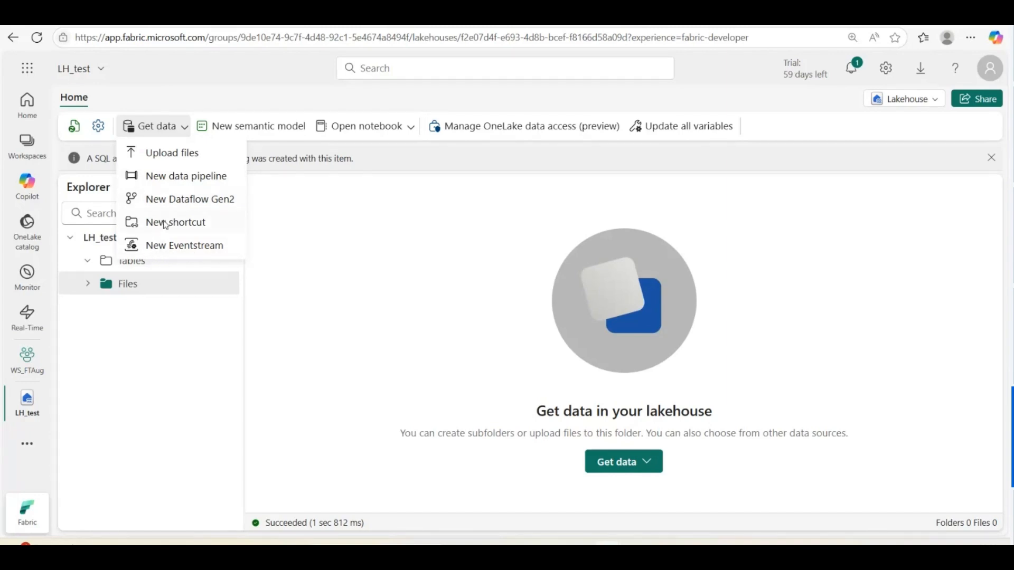
# Start an upload into the Files folder via its '...' menu, Upload > Upload files
pyautogui.click(175, 153)
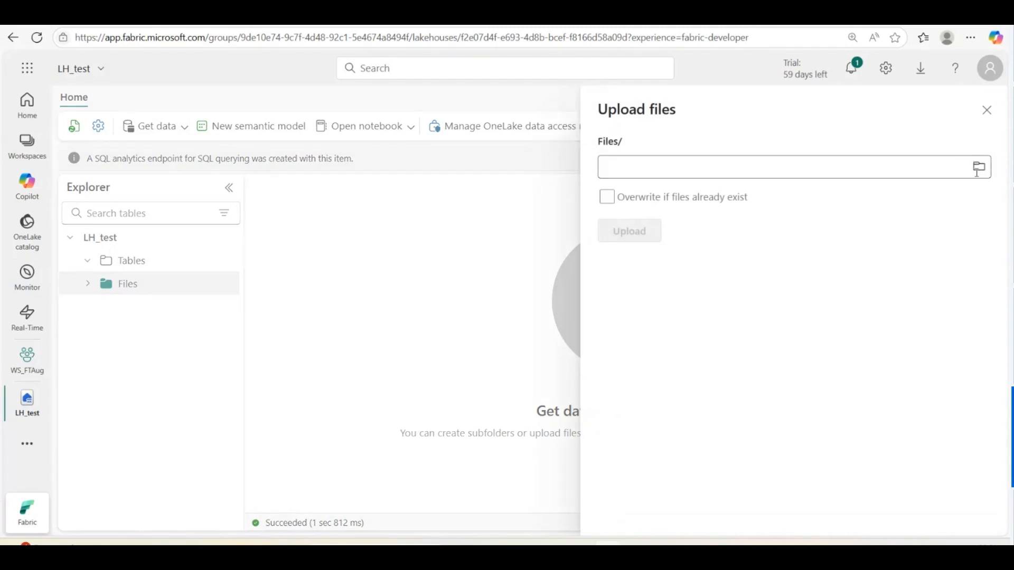
pyautogui.click(987, 109)
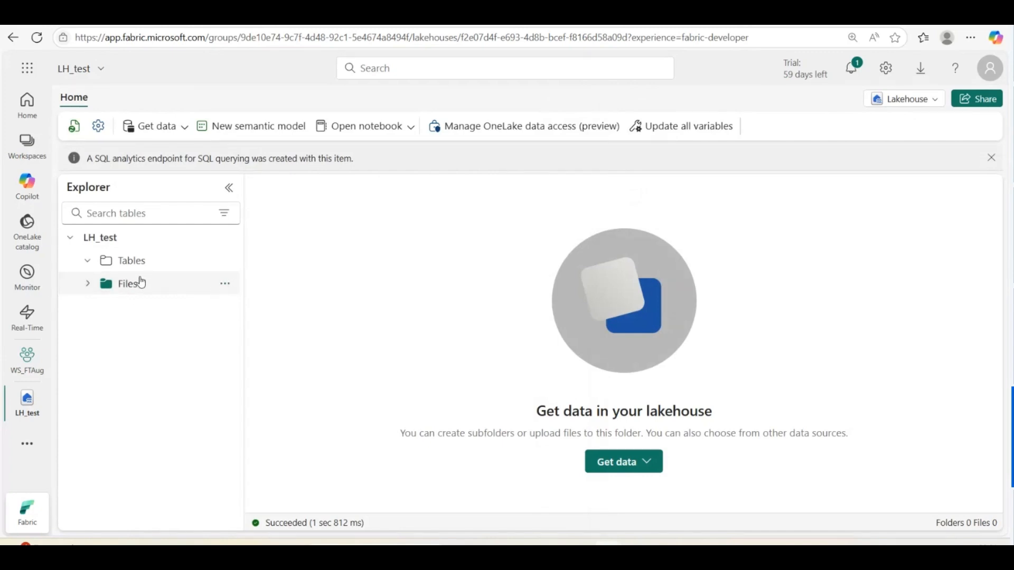
pyautogui.click(225, 284)
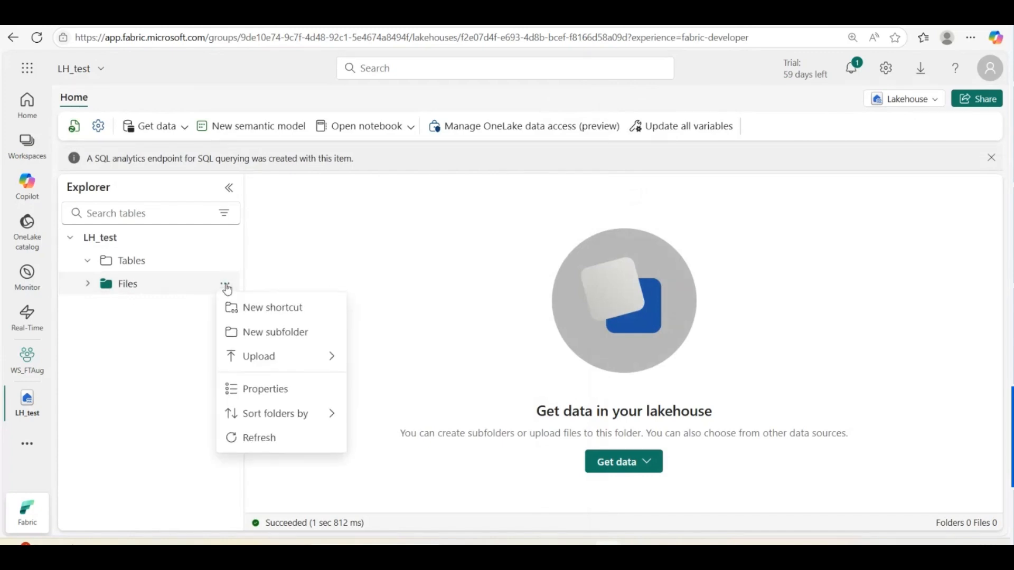
pyautogui.moveTo(254, 356)
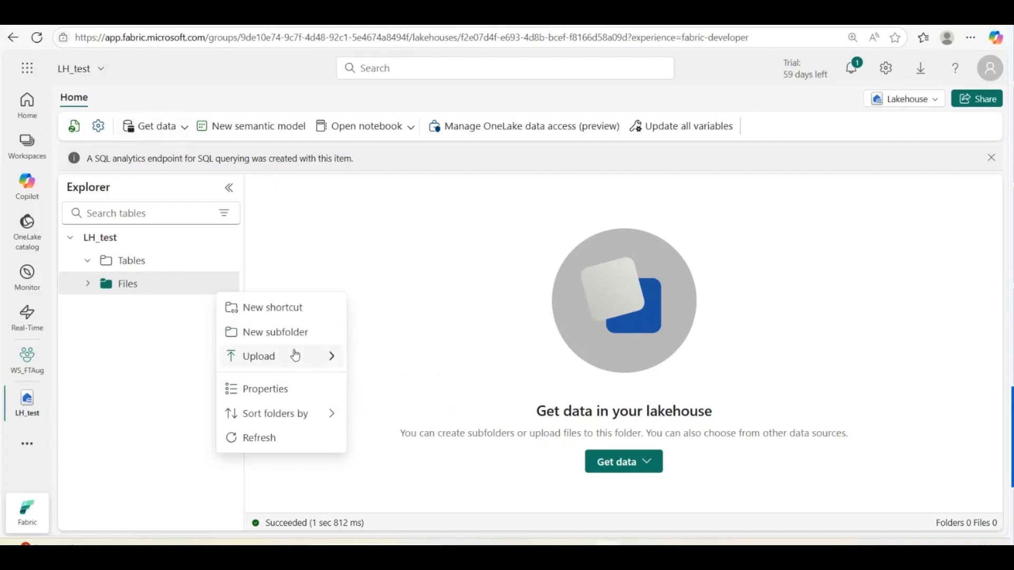
pyautogui.moveTo(295, 355)
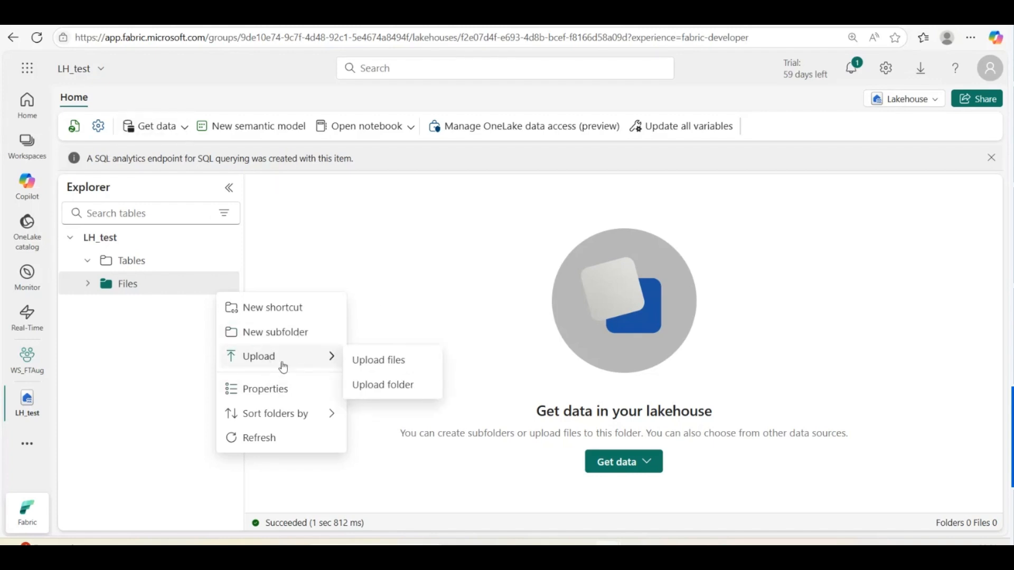
pyautogui.click(378, 363)
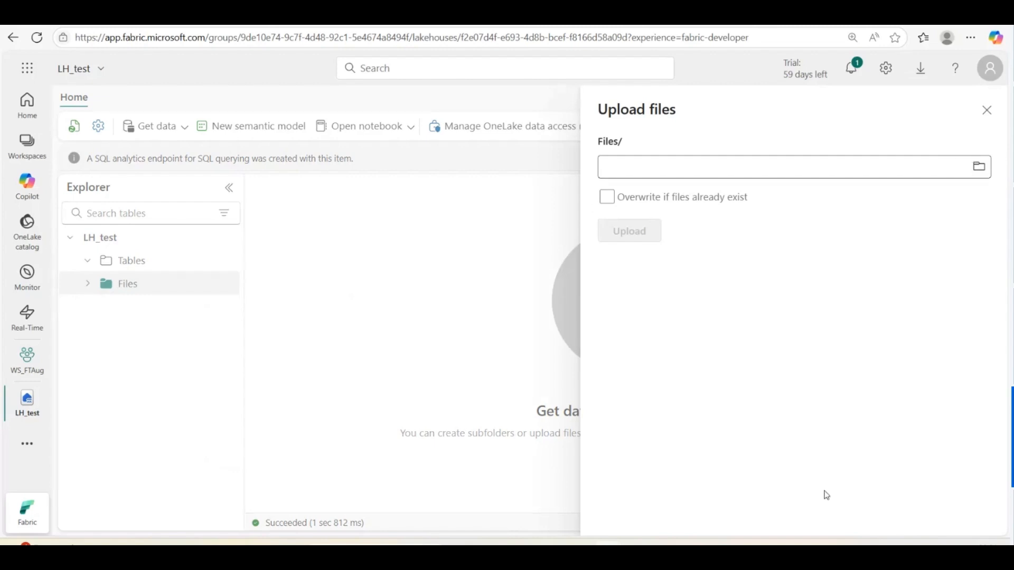
pyautogui.click(981, 170)
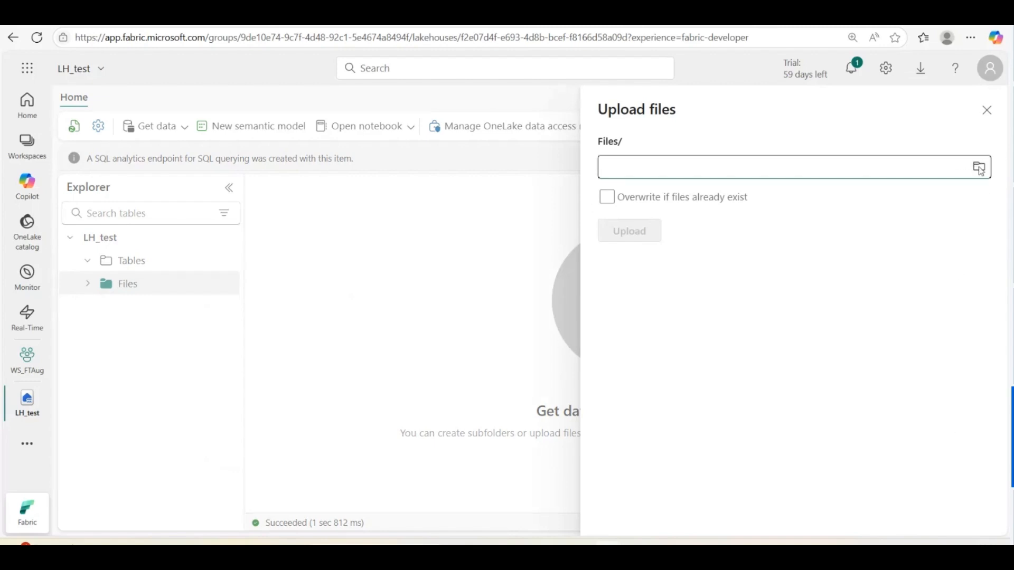
# Pick the 1 KB target CSV from Fabric_Training > Sample files for upload
pyautogui.click(980, 170)
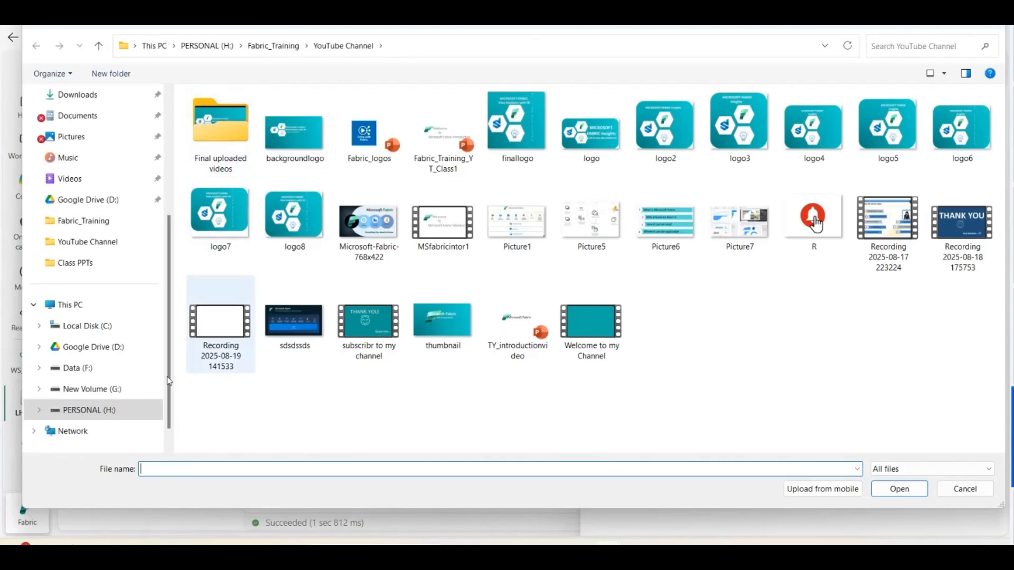
pyautogui.click(272, 46)
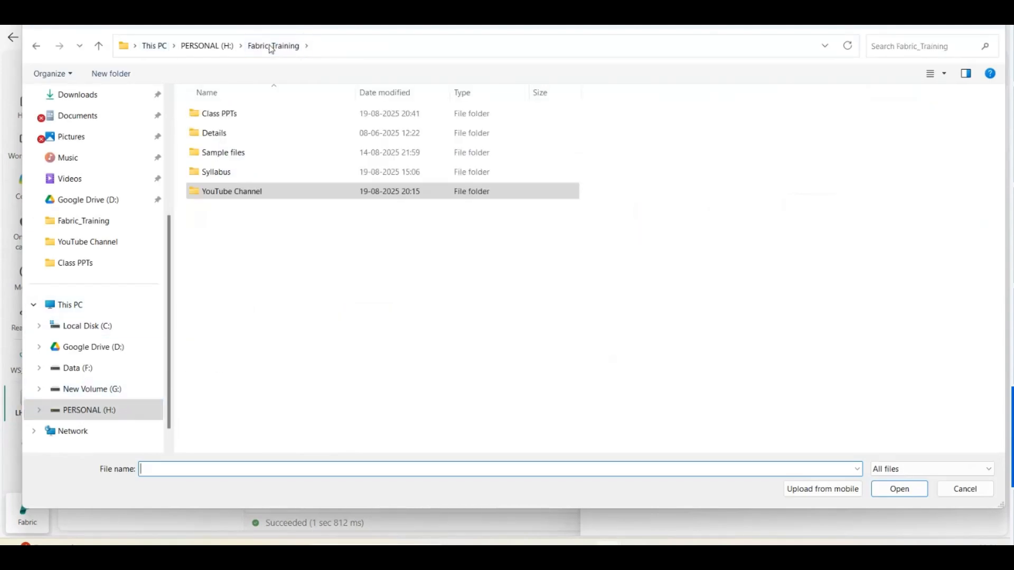
pyautogui.doubleClick(235, 153)
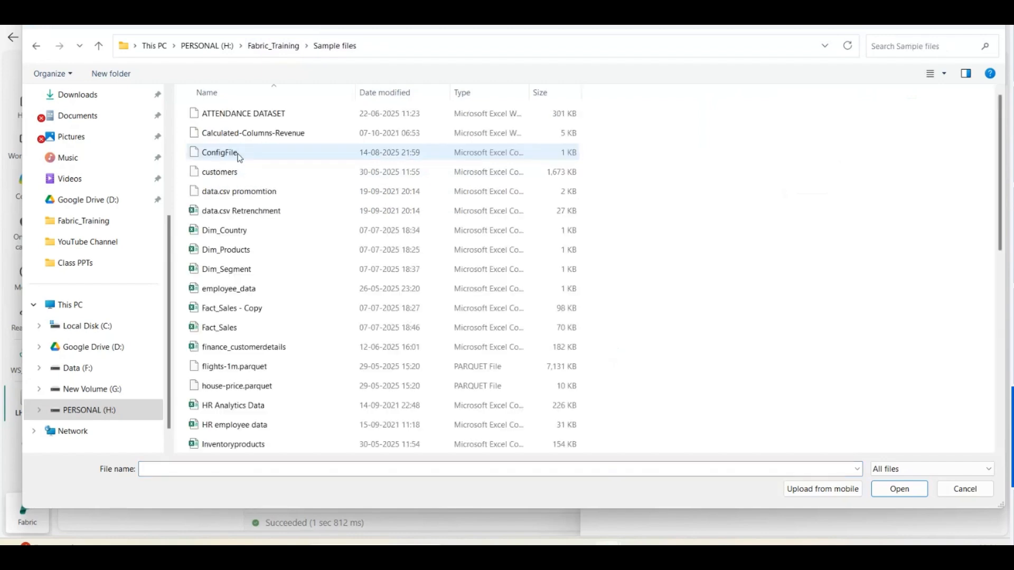
pyautogui.scroll(-7, 277, 365)
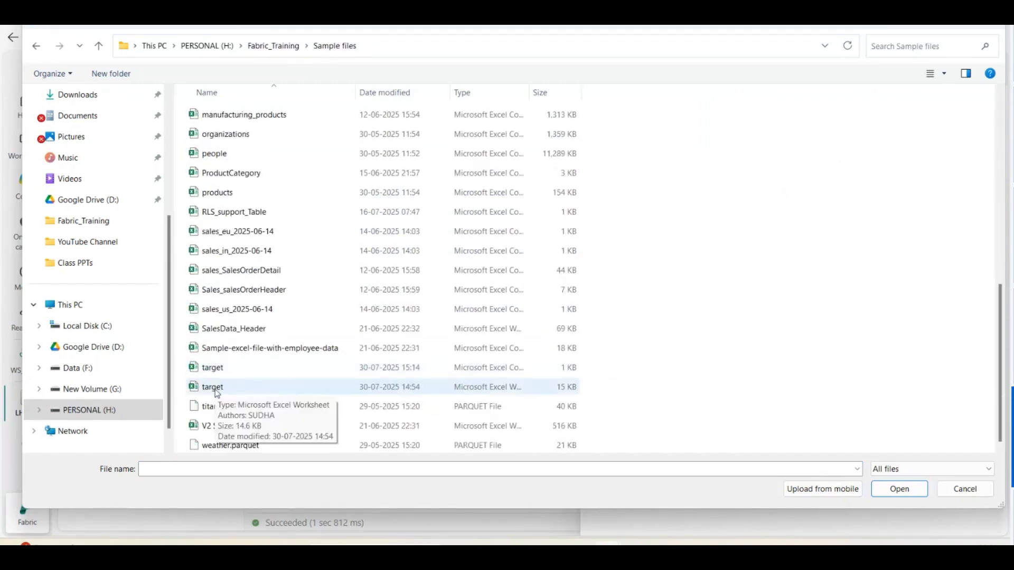
pyautogui.click(216, 369)
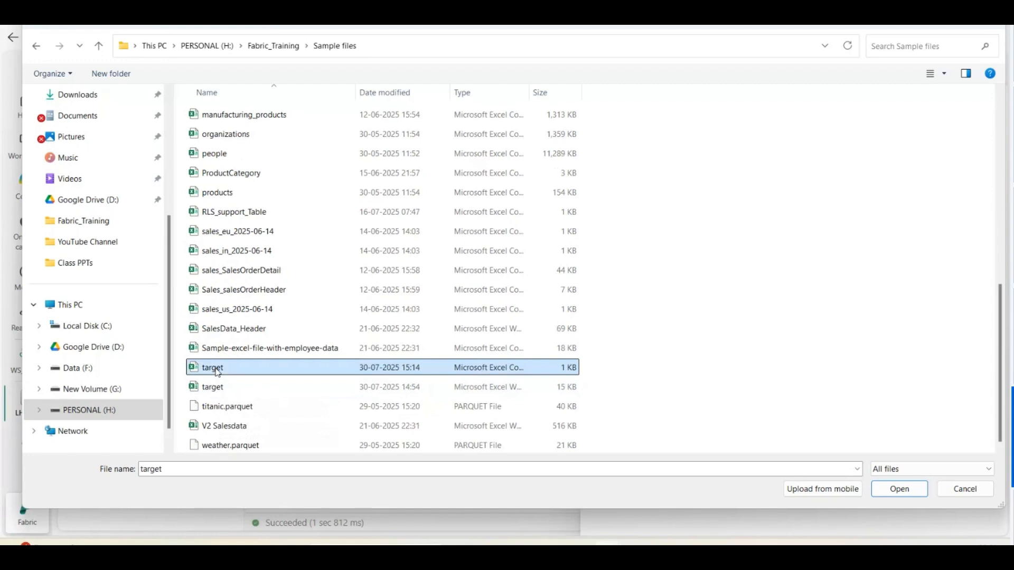
pyautogui.click(906, 494)
# Upload target.csv (373 B) into LH_test's Files folder and close the pane
pyautogui.click(629, 236)
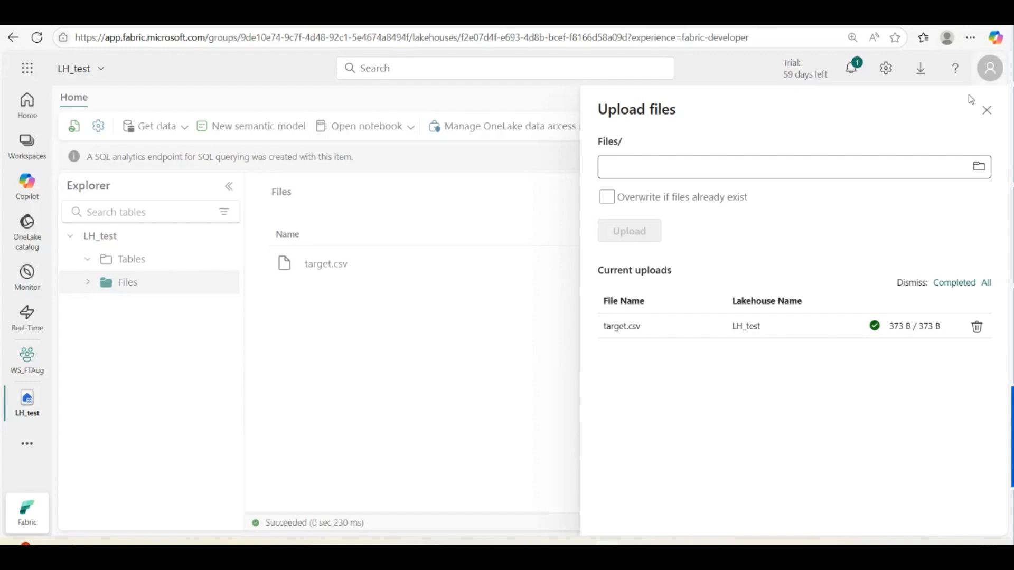
pyautogui.click(988, 110)
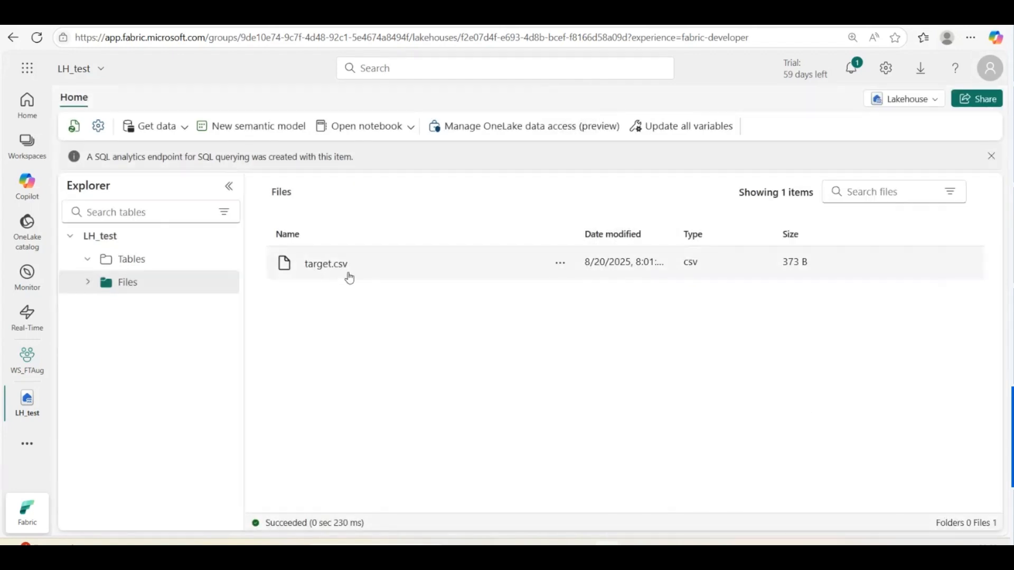